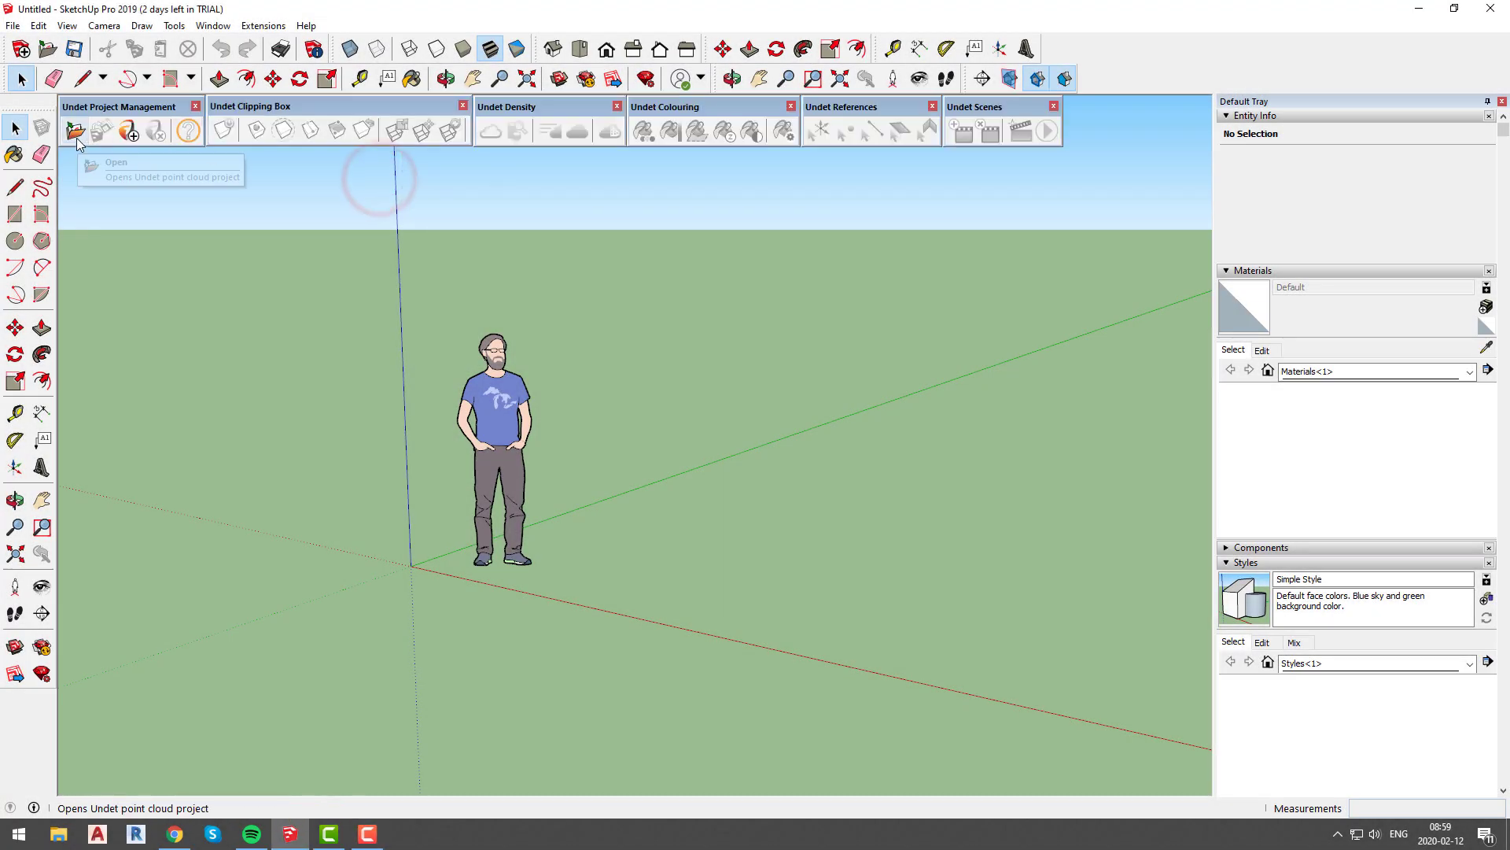
- Load Small_Chapel_data_DEMO.ipcp with Undet Open and view the chapel from the Top view
click(74, 130)
scroll(245, 298, down, 3)
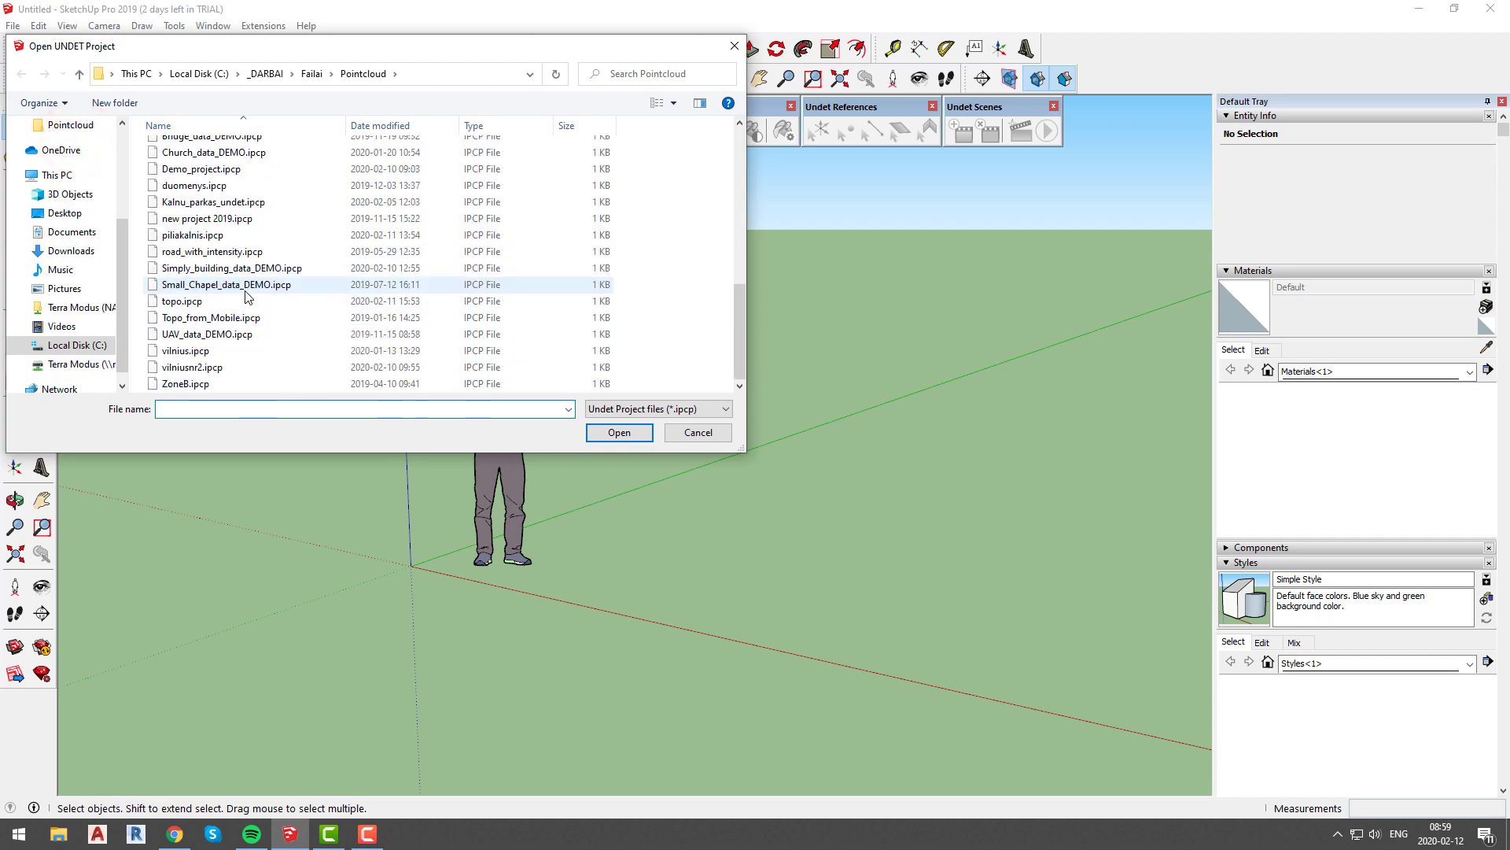
double_click(236, 285)
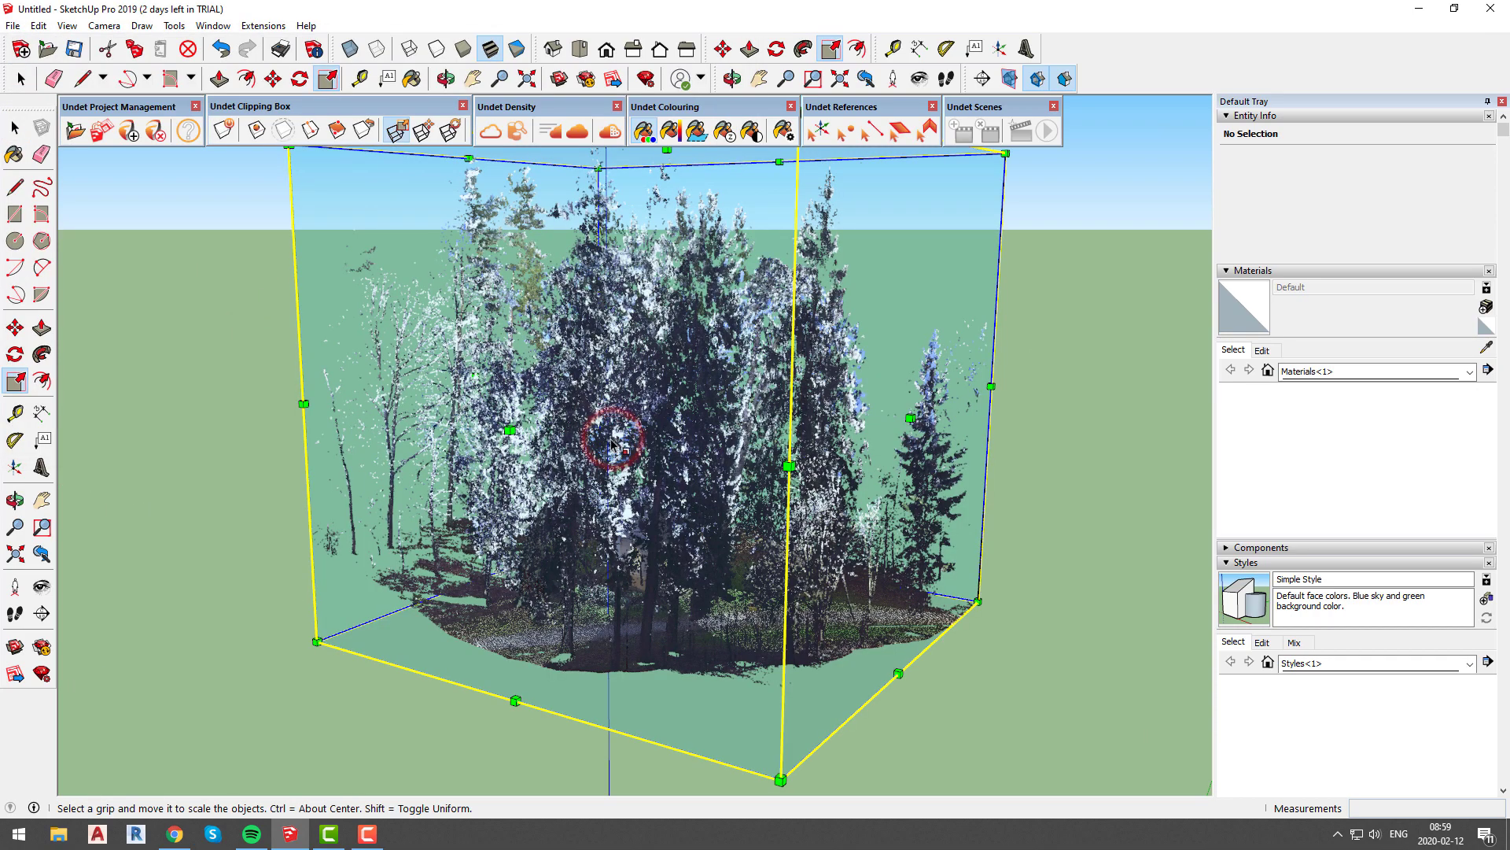
mouse_move(681, 450)
middle_down()
mouse_move(724, 555)
mouse_move(719, 544)
middle_up()
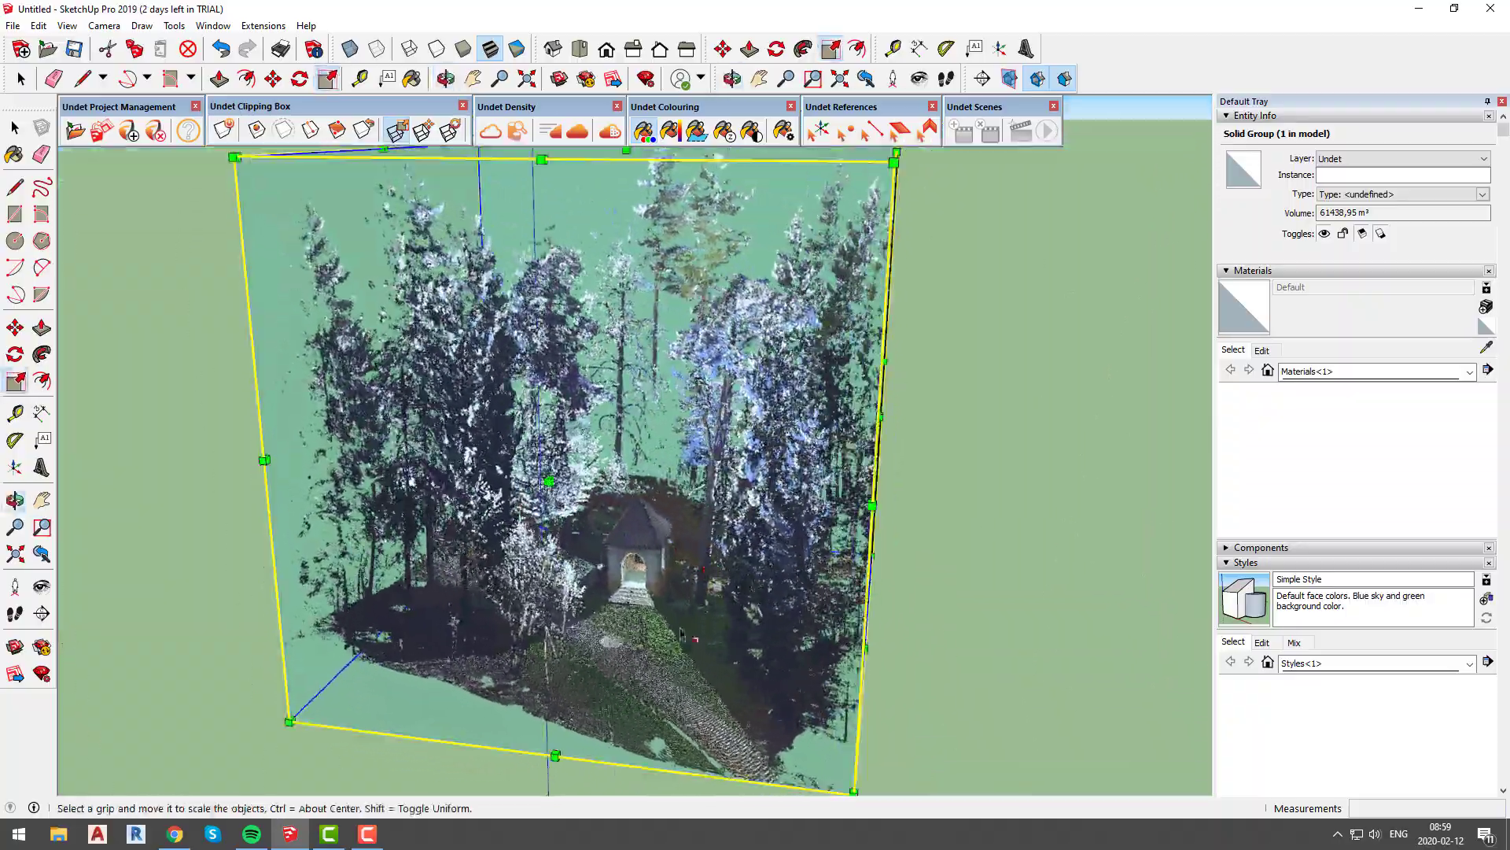
scroll(720, 554, up, 6)
mouse_move(709, 623)
middle_down()
mouse_move(732, 567)
mouse_move(708, 543)
middle_up()
click(580, 49)
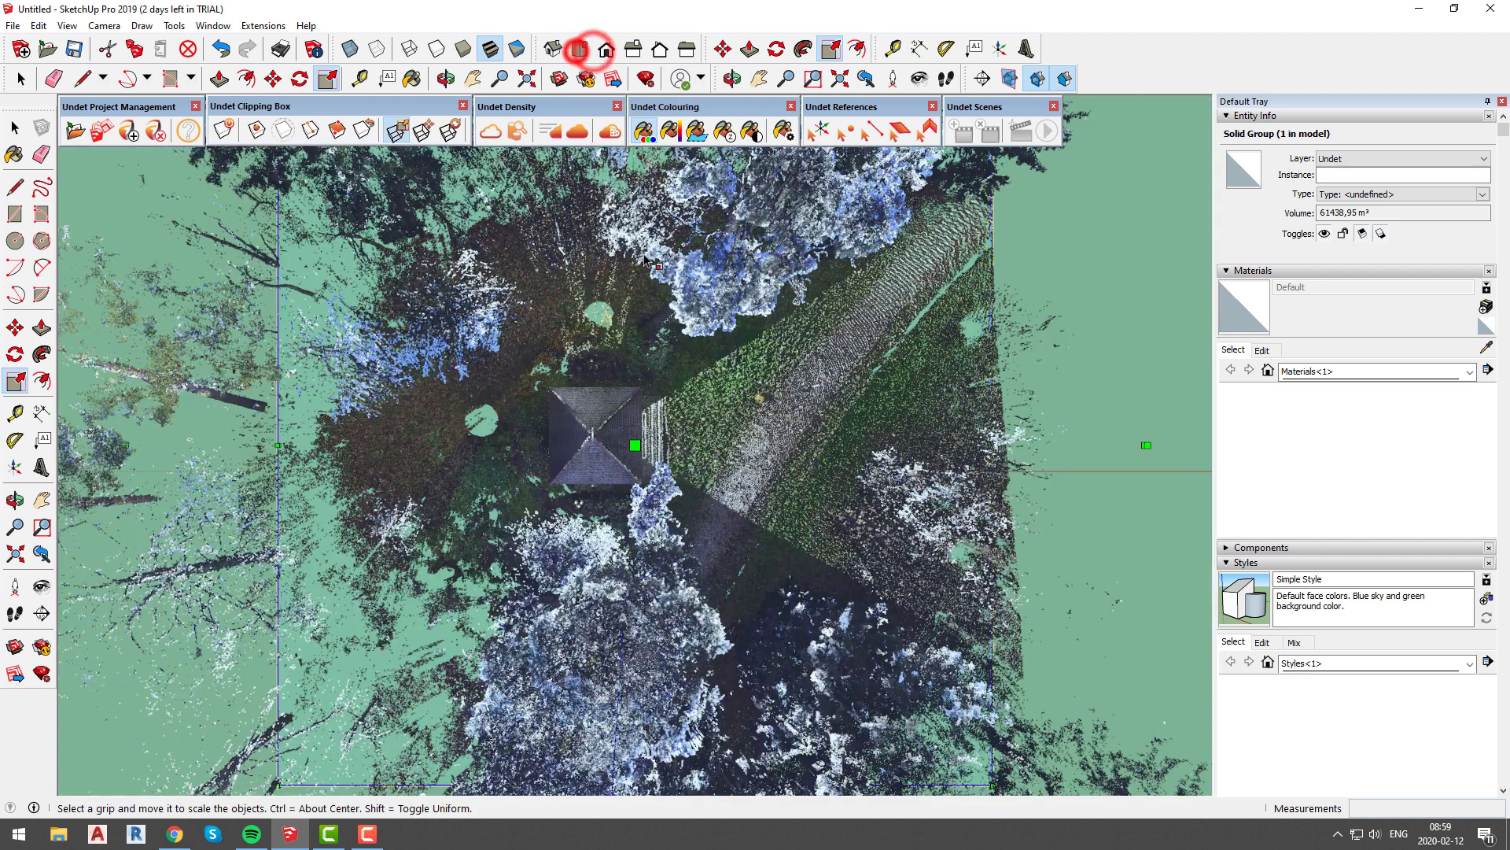
- Open Automatic Feature Extraction, reset its parameters and set the recognition step to 0.34 m
click(898, 130)
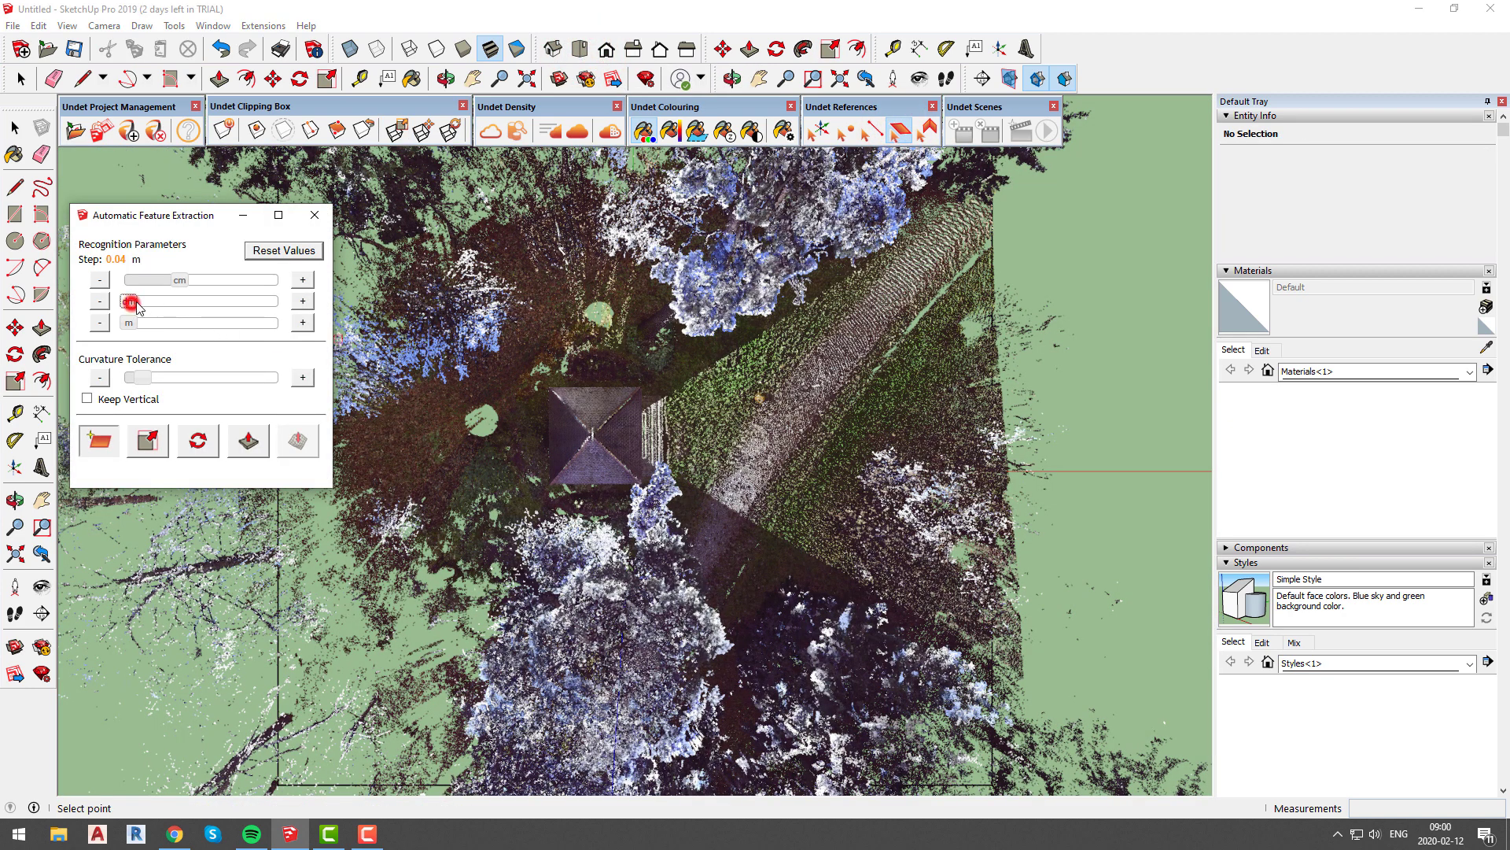
drag(131, 302, 175, 301)
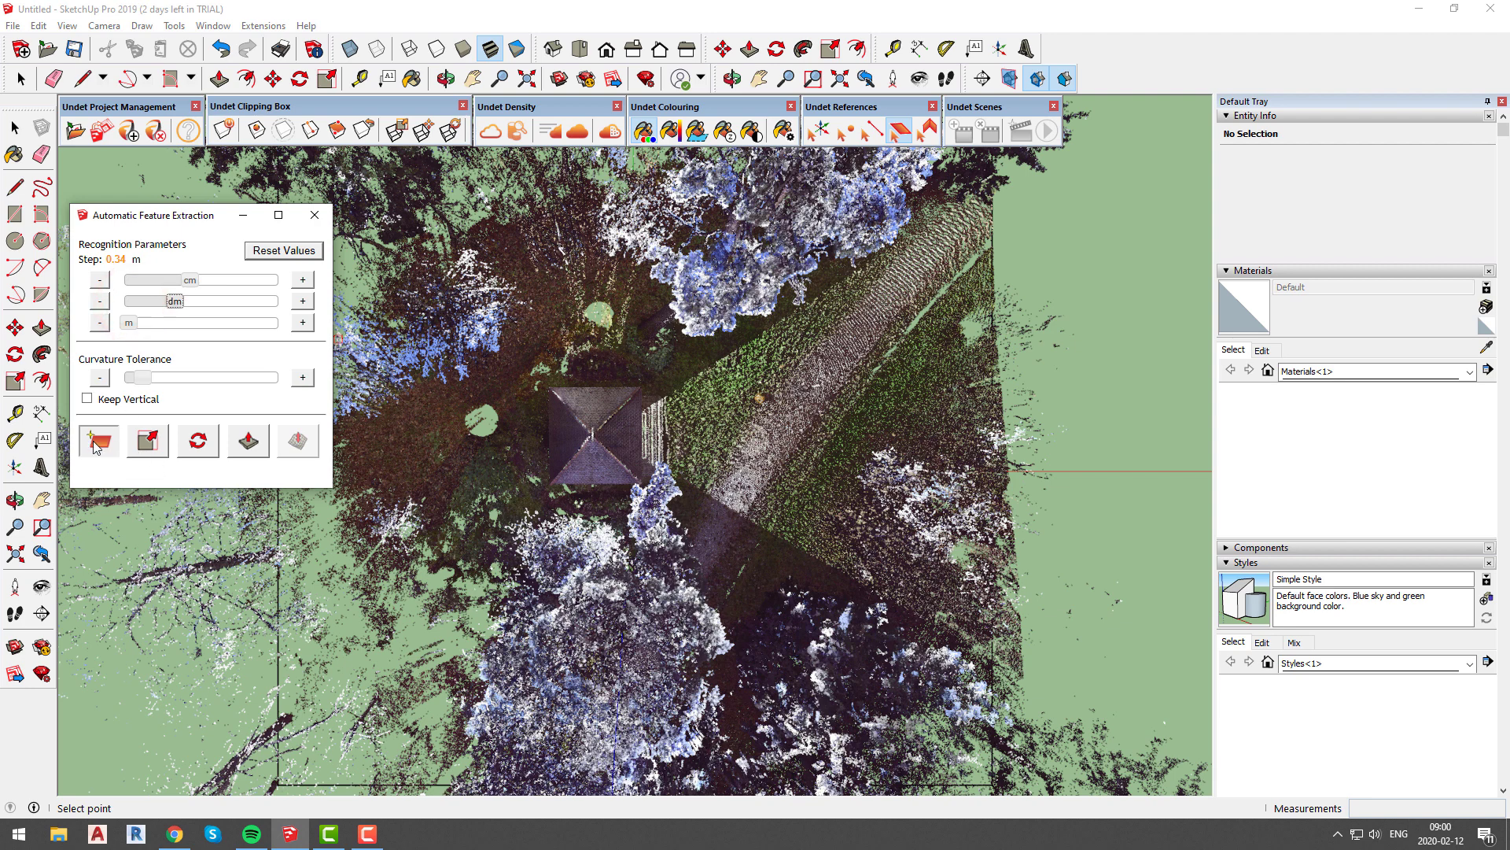
click(266, 251)
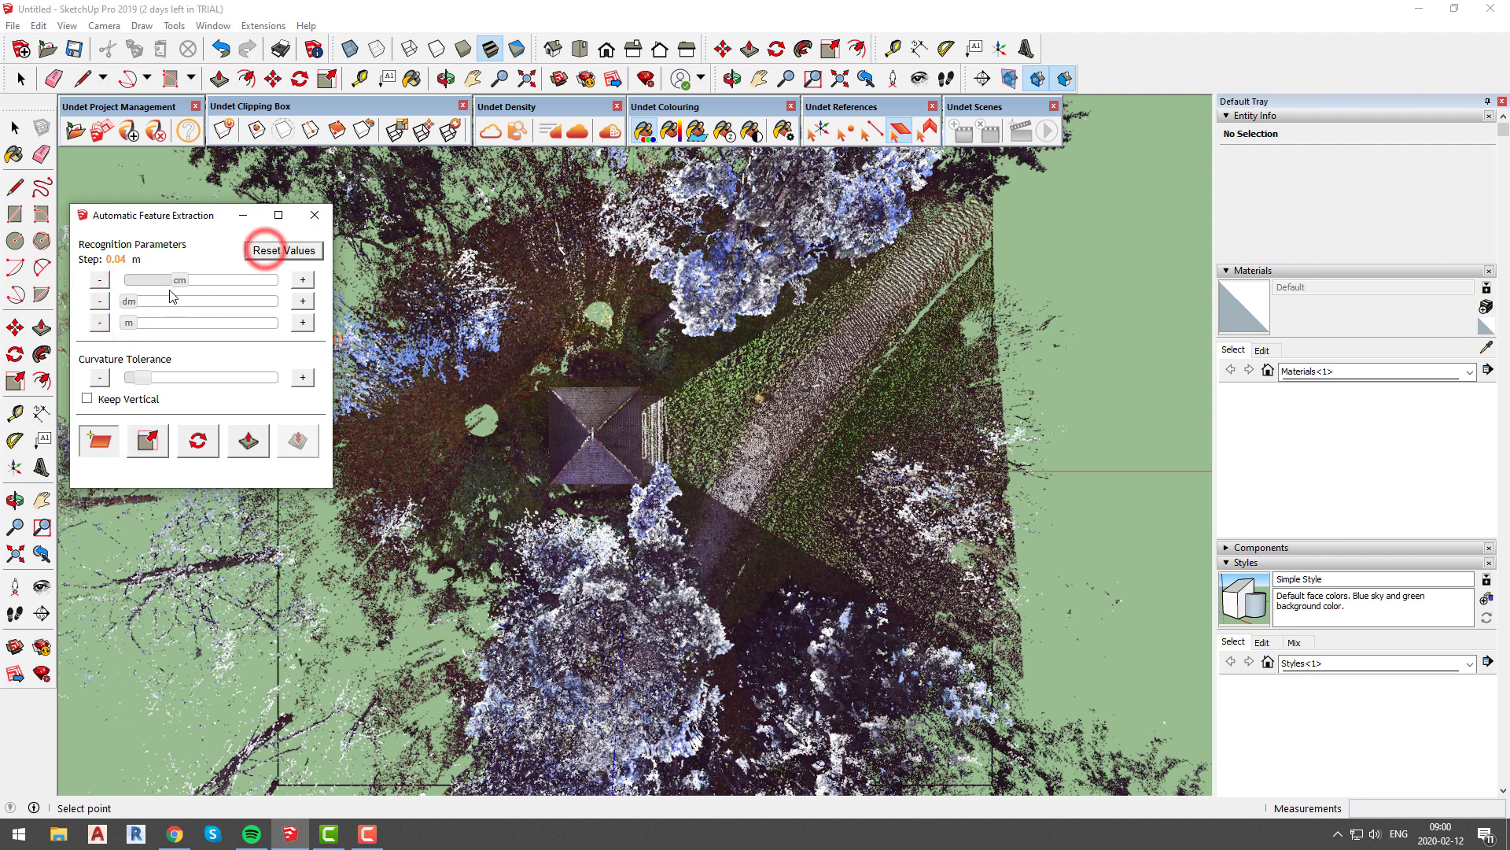
click(136, 299)
- Extract a flat face of about 49.6 m² from the path, fine-tuning curvature tolerance
click(99, 440)
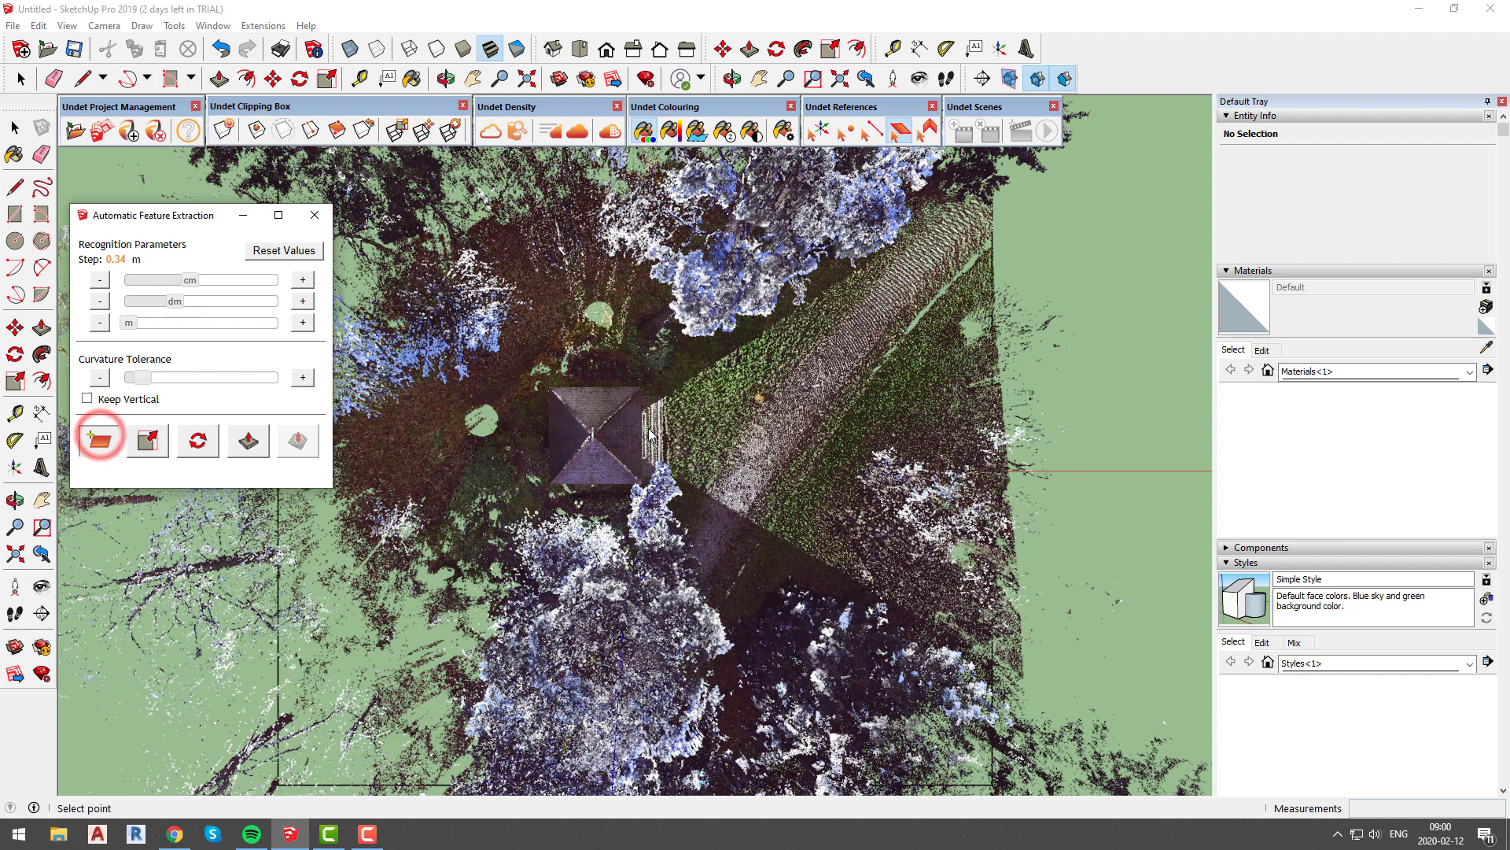
click(747, 477)
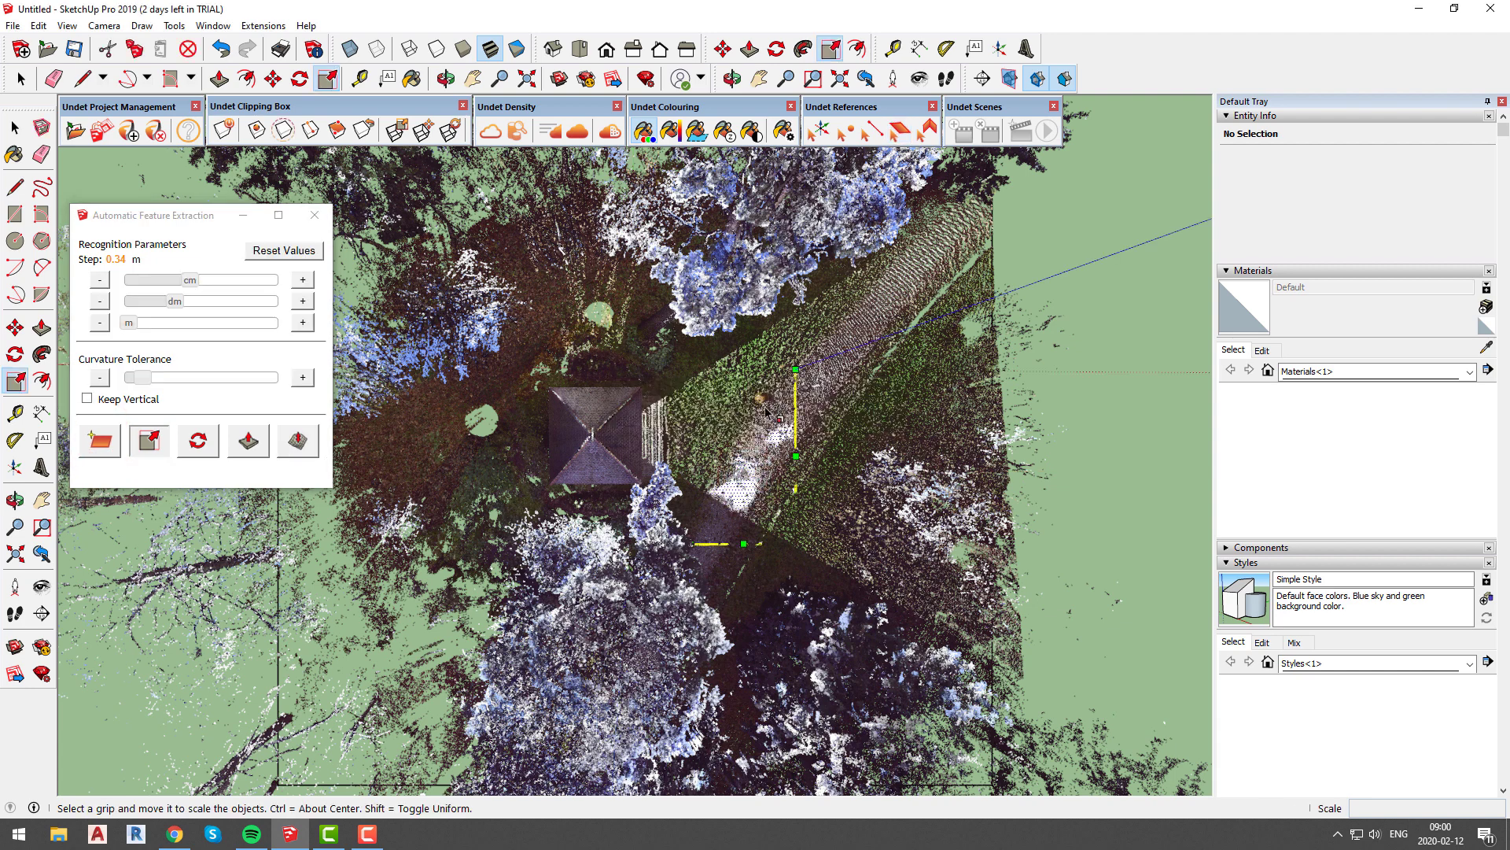
drag(145, 379, 136, 378)
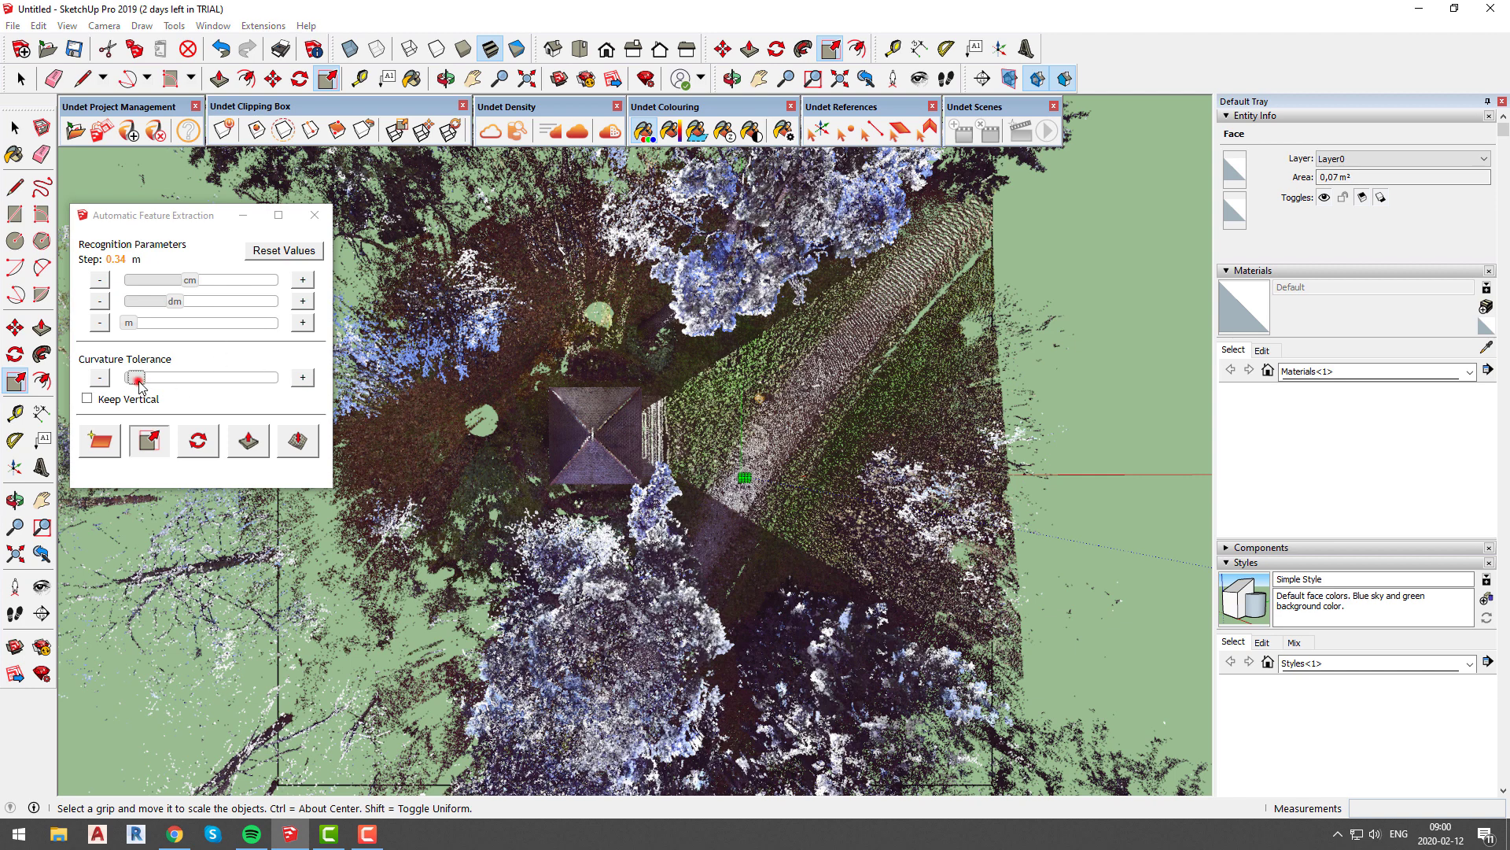
drag(136, 378, 141, 377)
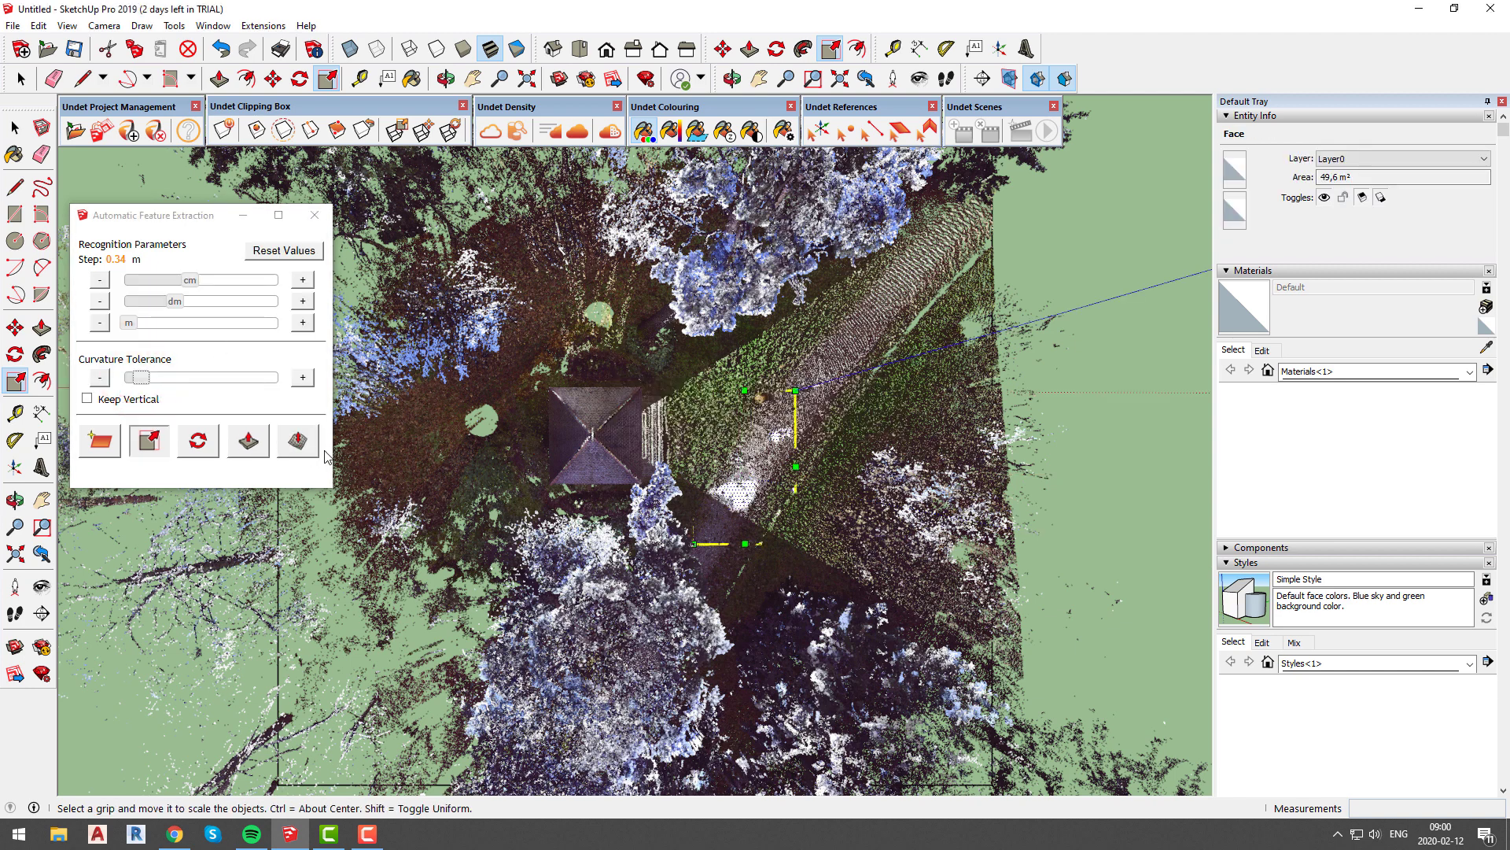
scroll(574, 476, down, 1)
- Build the 8078-face mesh over the visible cloud, deselect it and close the extraction window
click(297, 441)
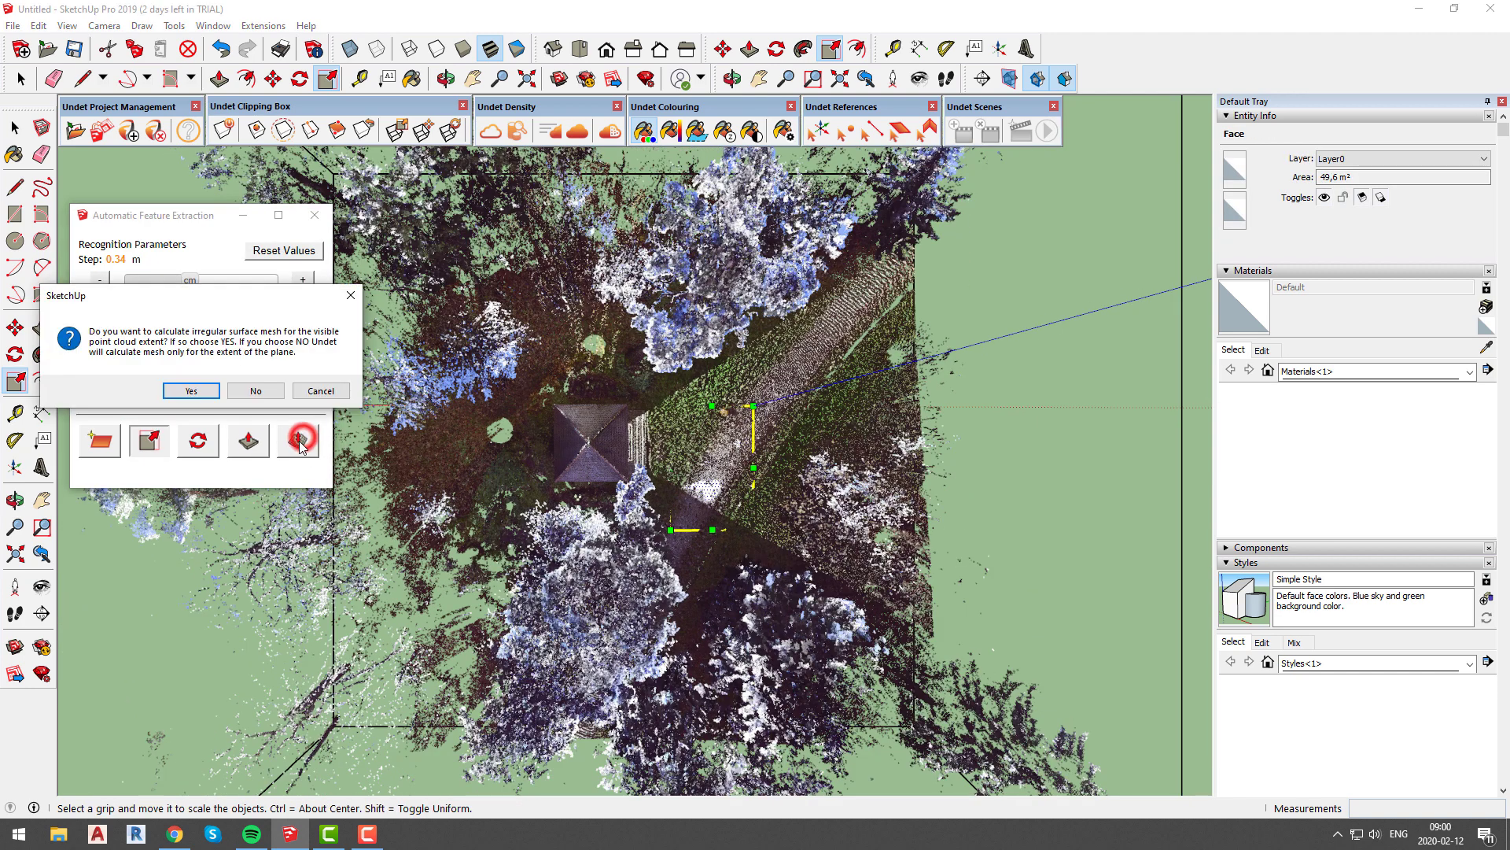
click(213, 394)
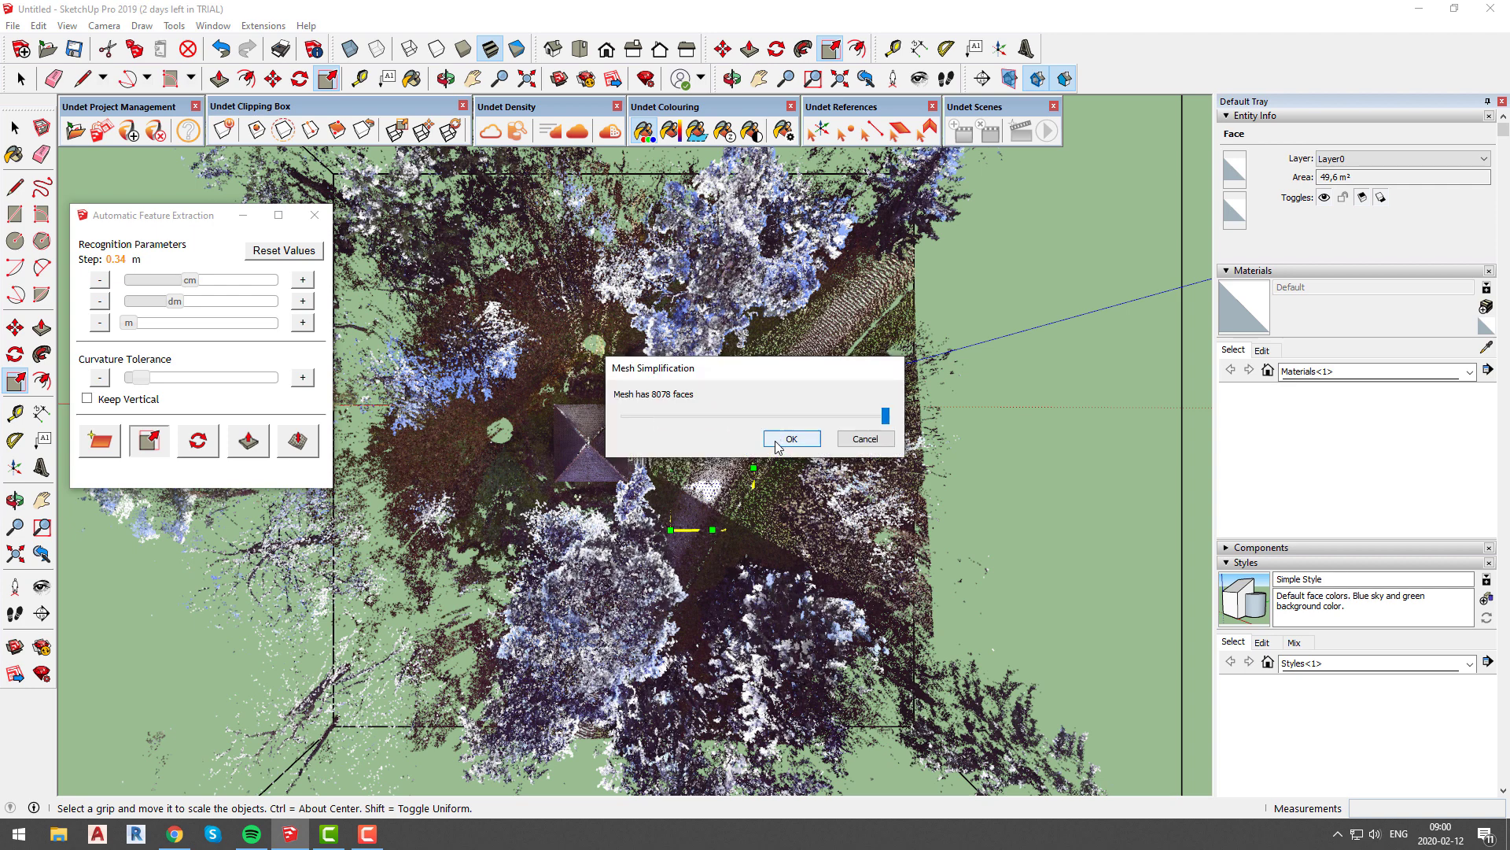
click(779, 443)
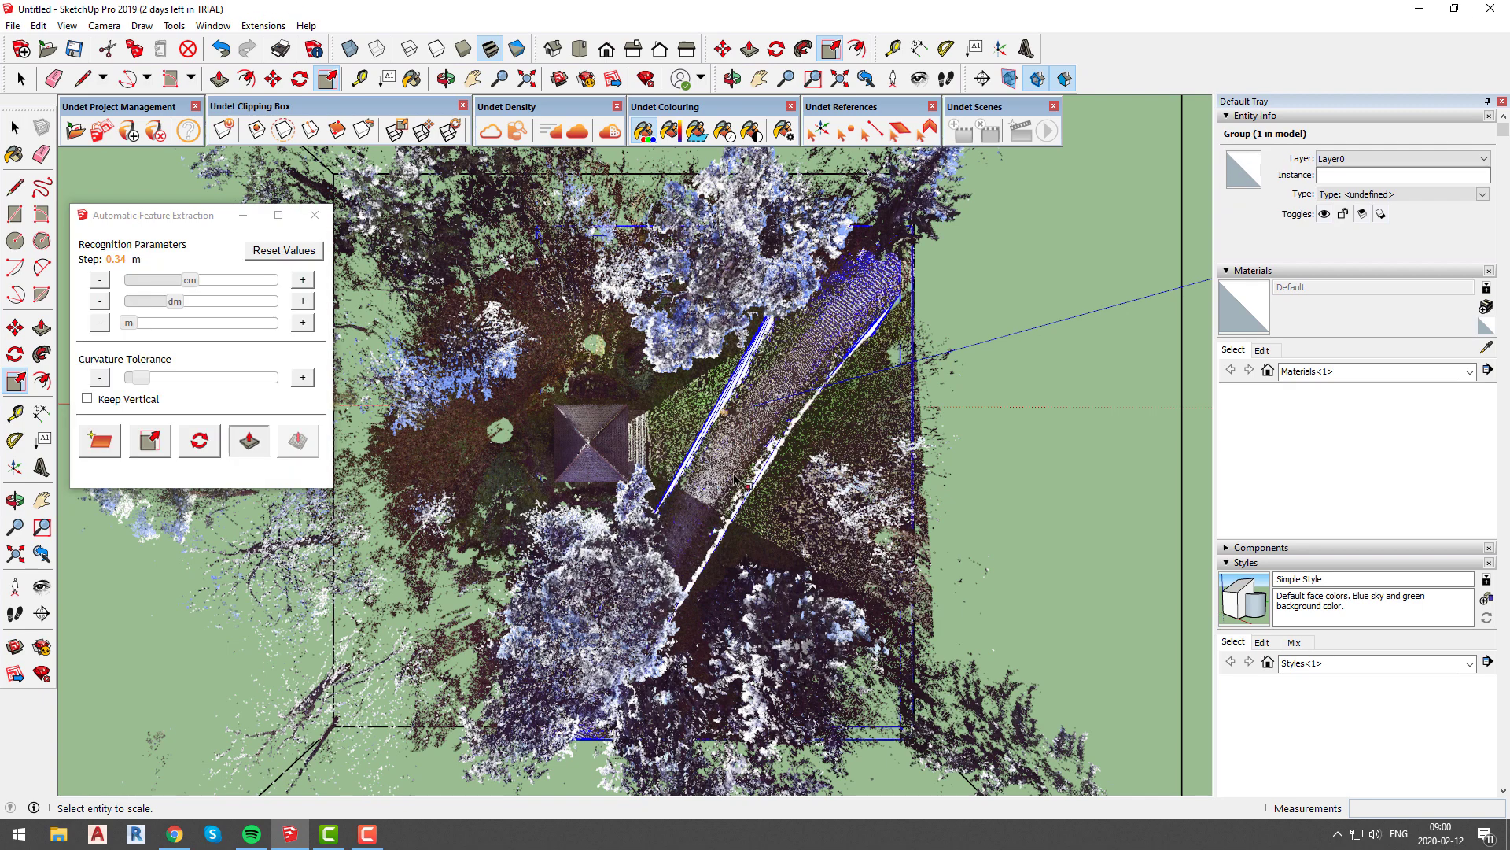
scroll(734, 475, up, 2)
click(516, 310)
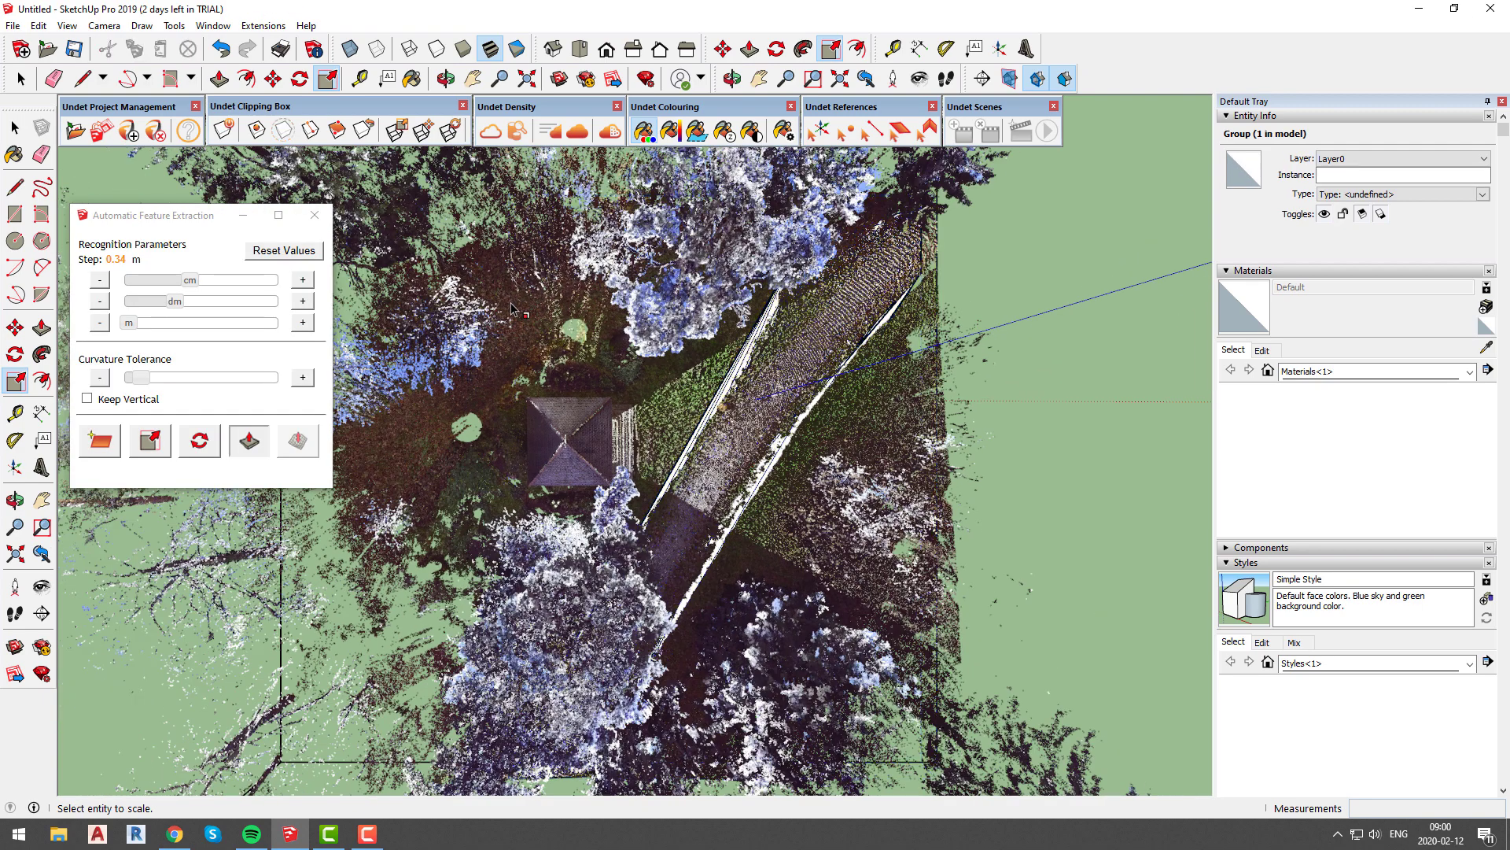
click(326, 216)
- Orbit around the path mesh, hiding and then showing the point cloud
mouse_move(879, 748)
middle_down()
mouse_move(625, 449)
mouse_move(615, 355)
middle_up()
click(354, 531)
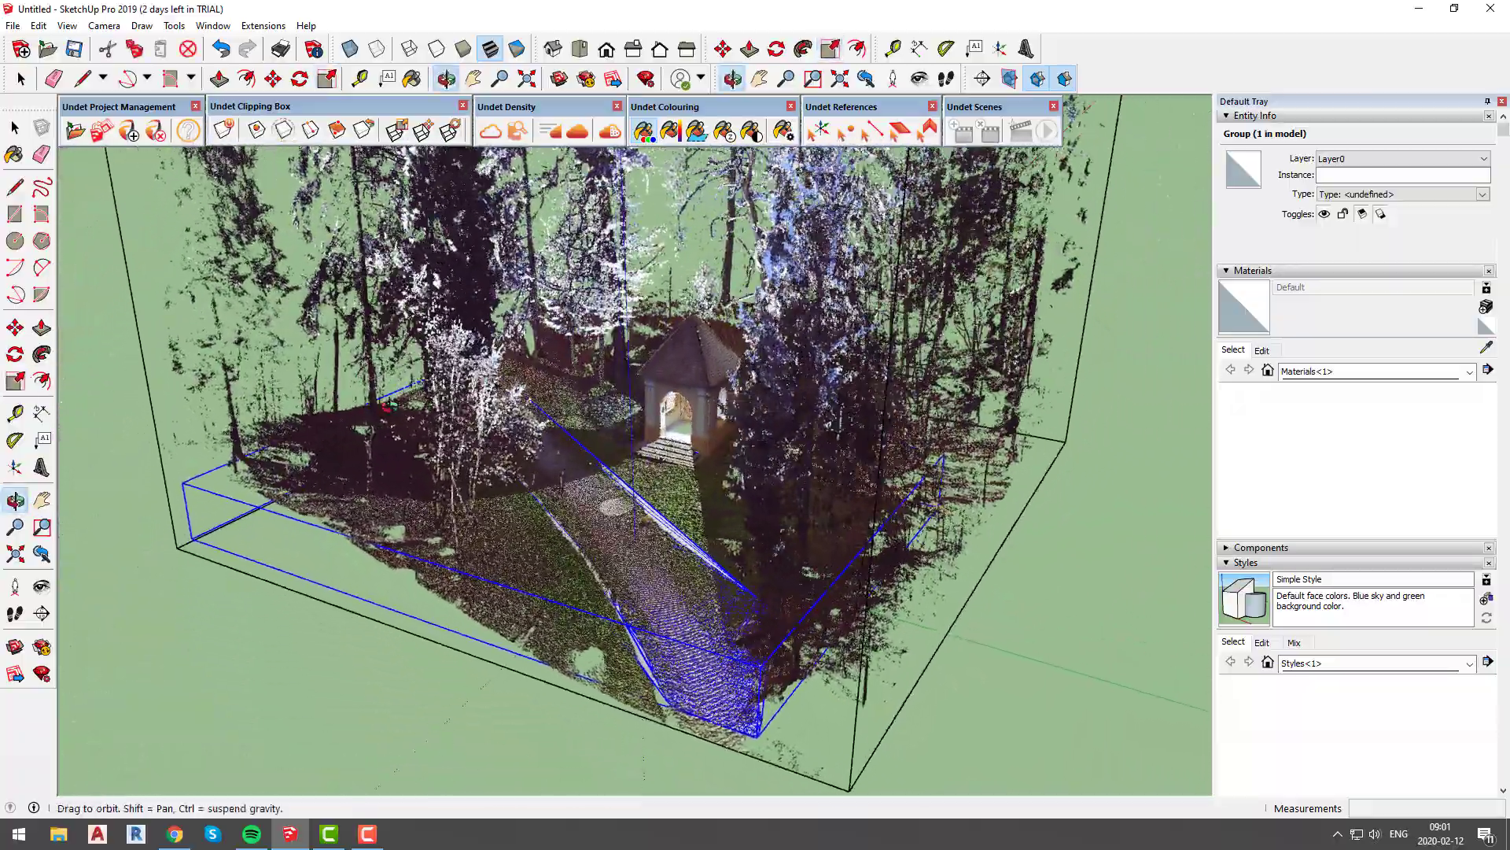
middle_drag(613, 448, 708, 461)
click(493, 130)
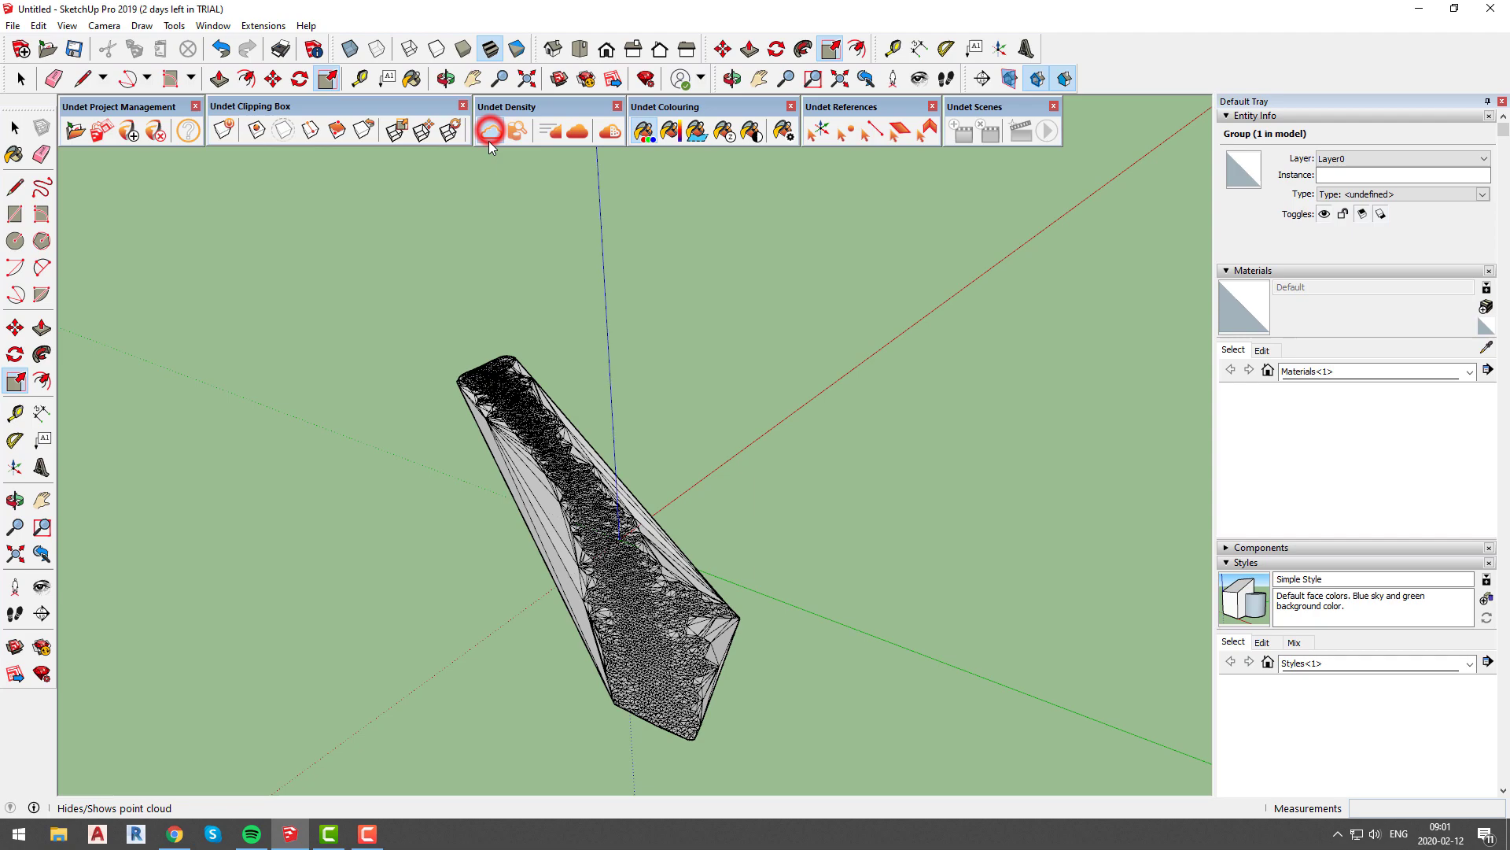
click(493, 130)
mouse_move(614, 448)
middle_down()
mouse_move(772, 359)
mouse_move(755, 366)
middle_up()
- From the Top view, select the path mesh and delete it
click(579, 49)
key(s)
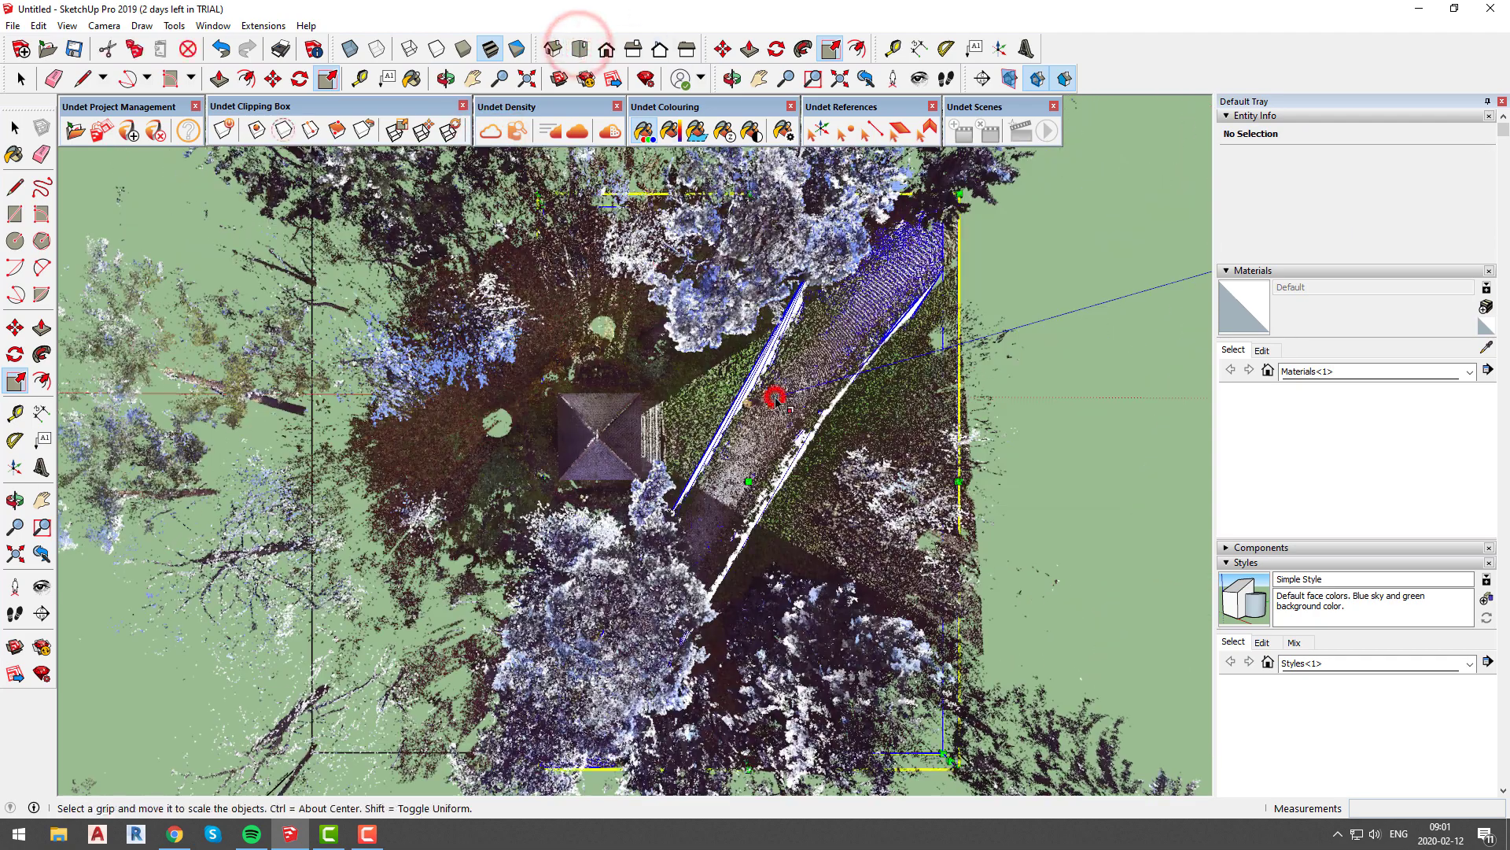
click(774, 401)
key(Delete)
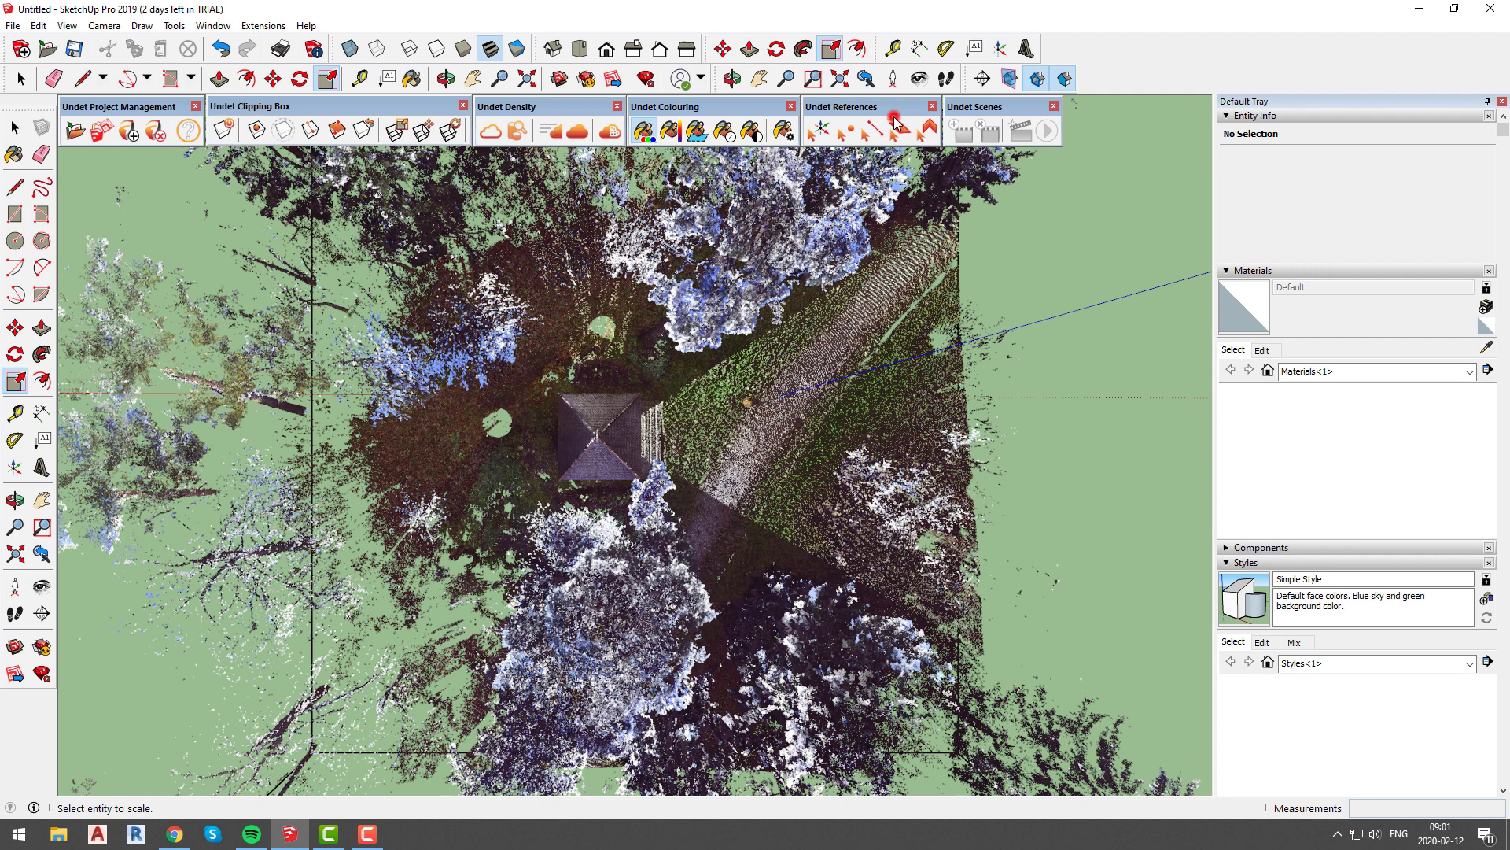
- Re-extract the path with higher curvature tolerance and build a 70984-face terrain mesh
click(897, 129)
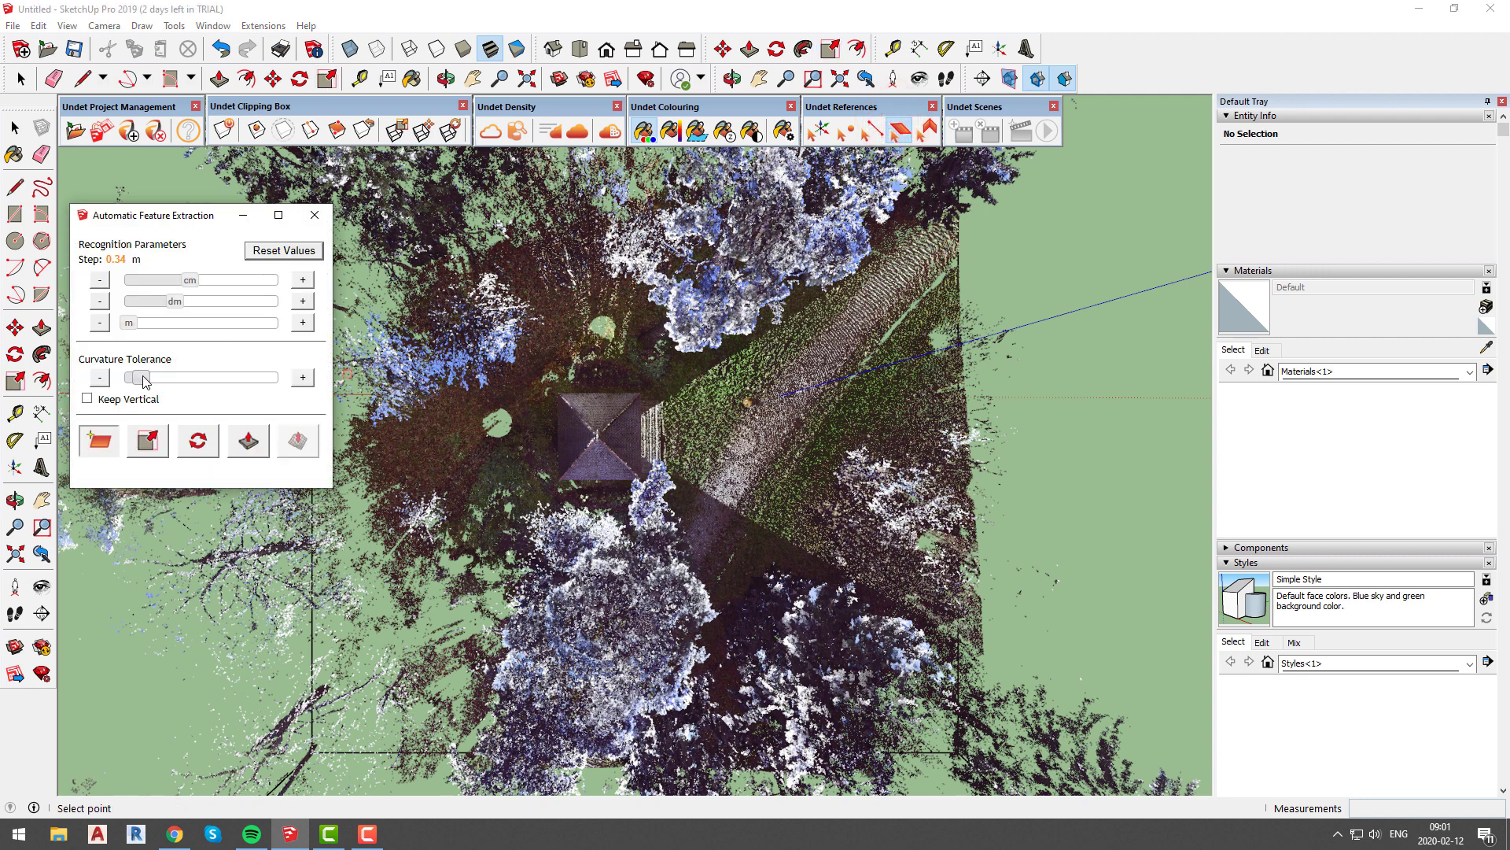
drag(142, 378, 167, 378)
click(738, 478)
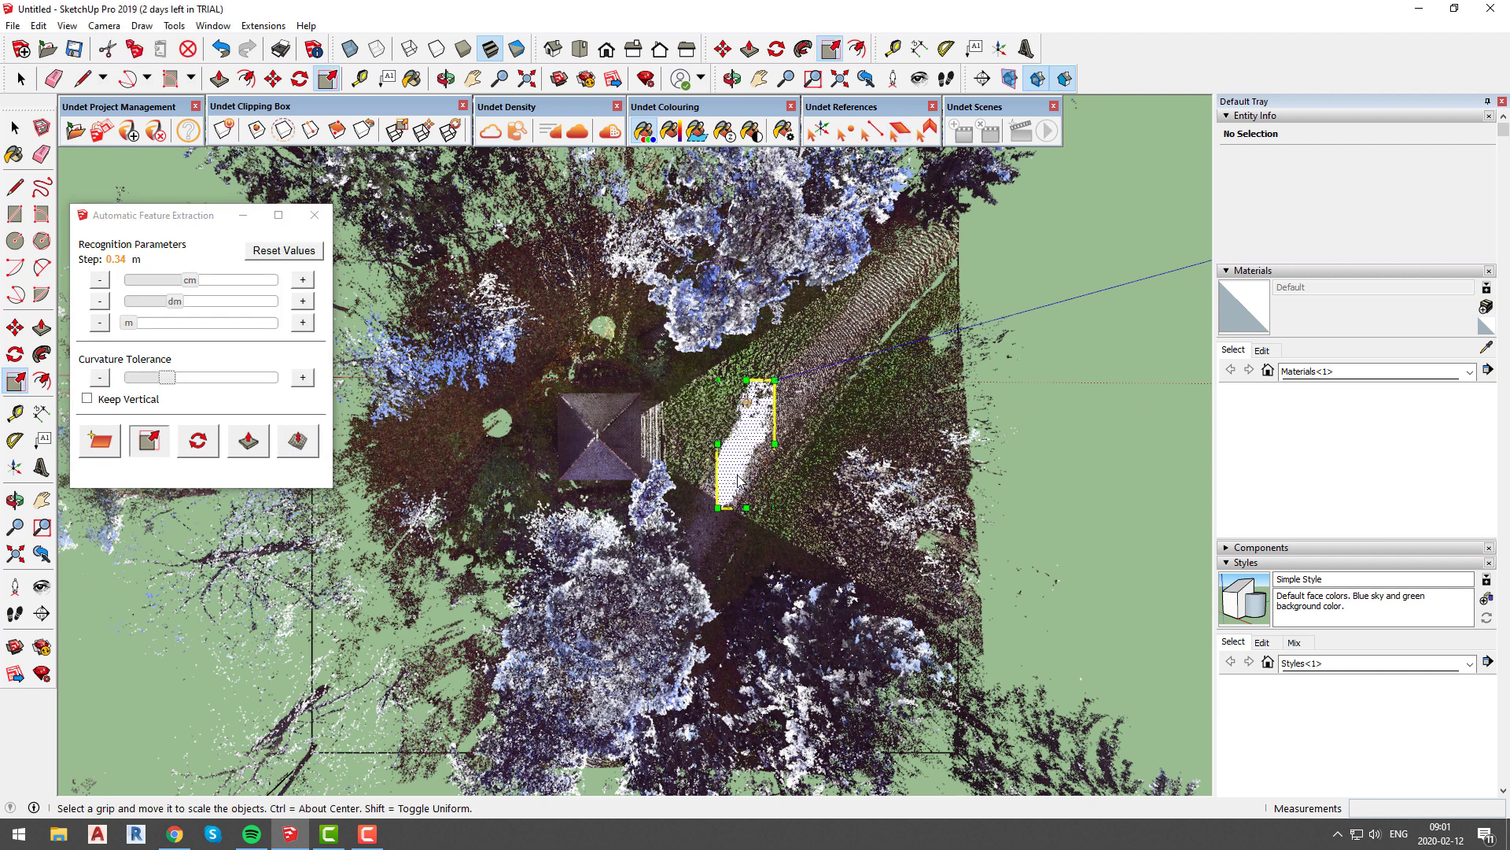
click(301, 440)
click(189, 390)
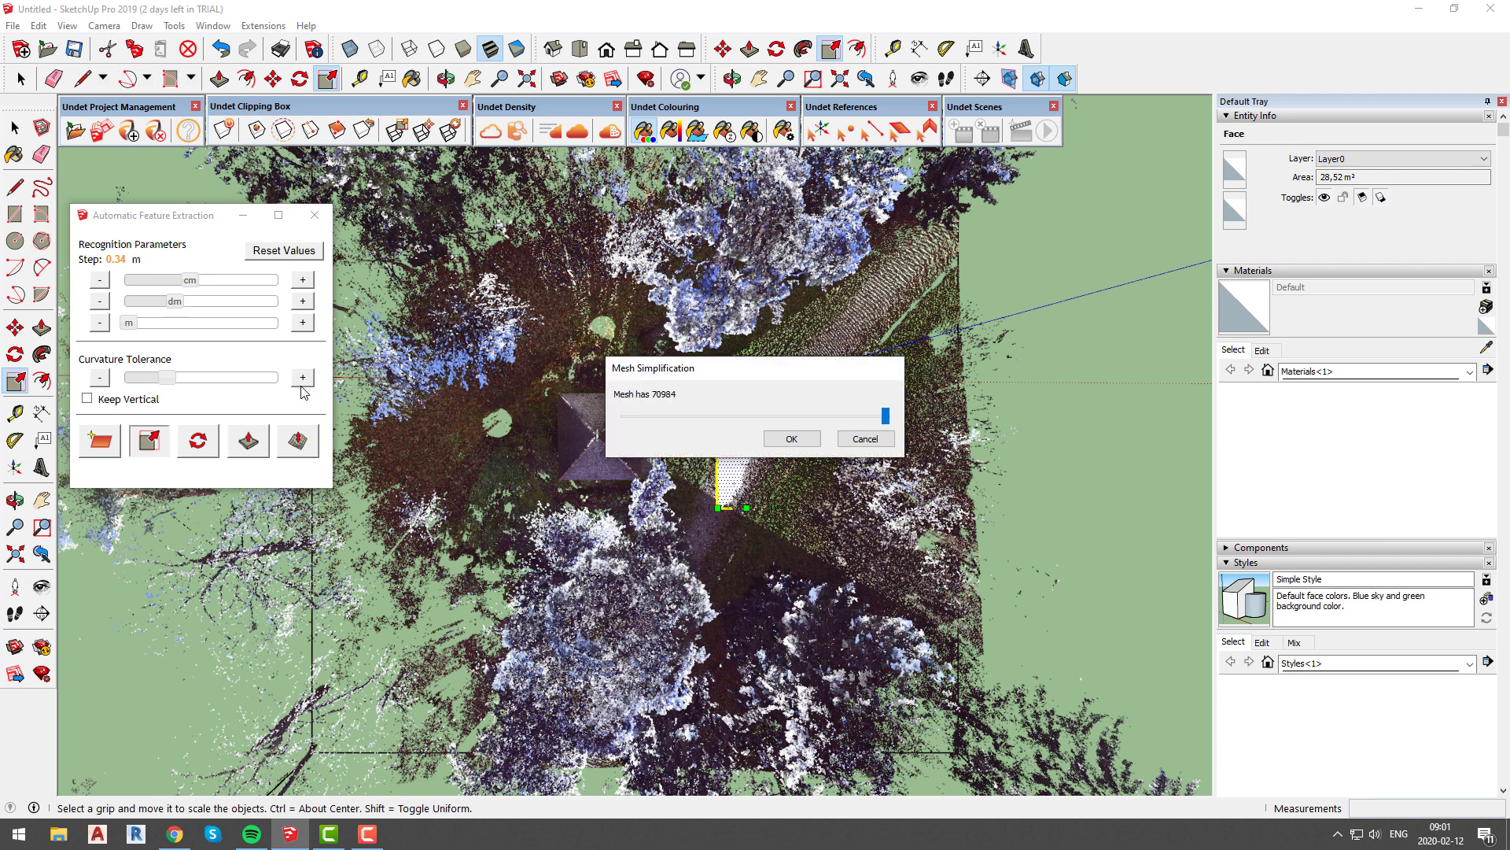
click(797, 443)
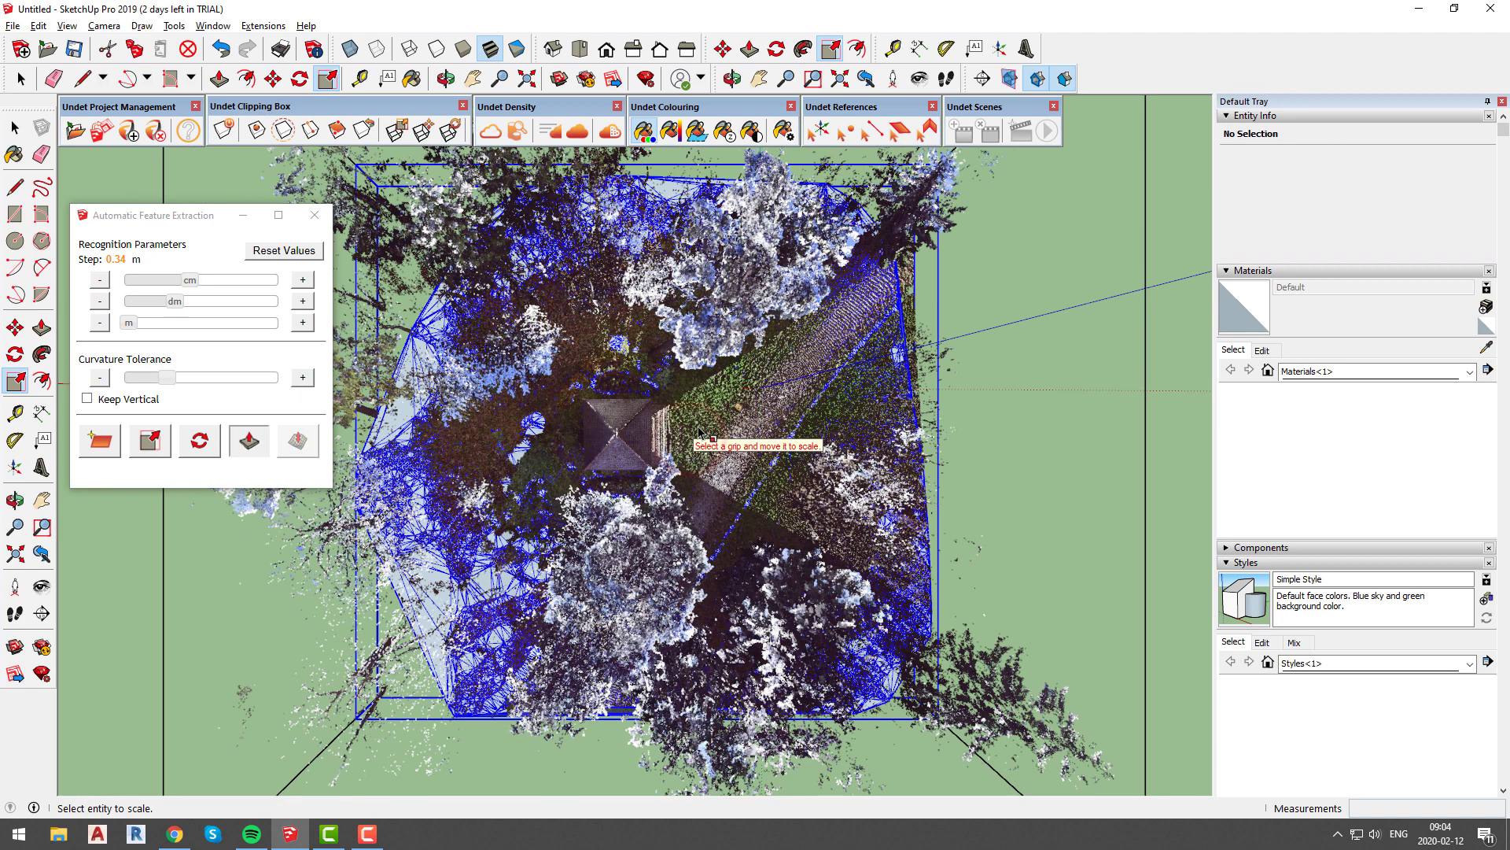
- Inspect the selected terrain mesh obliquely with the point cloud hidden
mouse_move(649, 487)
middle_down()
mouse_move(606, 451)
mouse_move(550, 472)
mouse_move(567, 425)
middle_up()
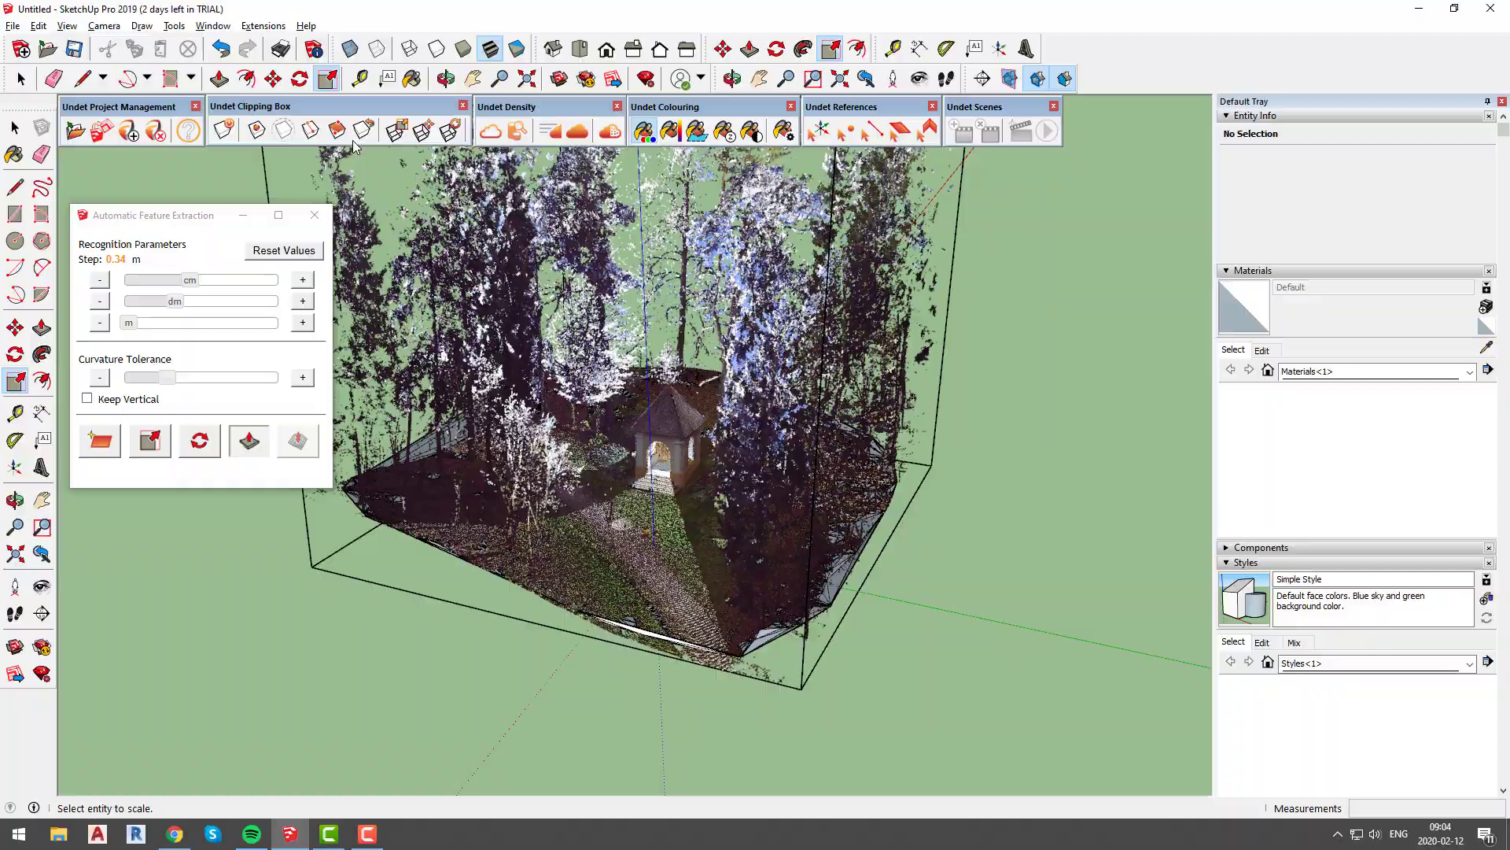
click(489, 130)
click(696, 549)
scroll(696, 545, up, 4)
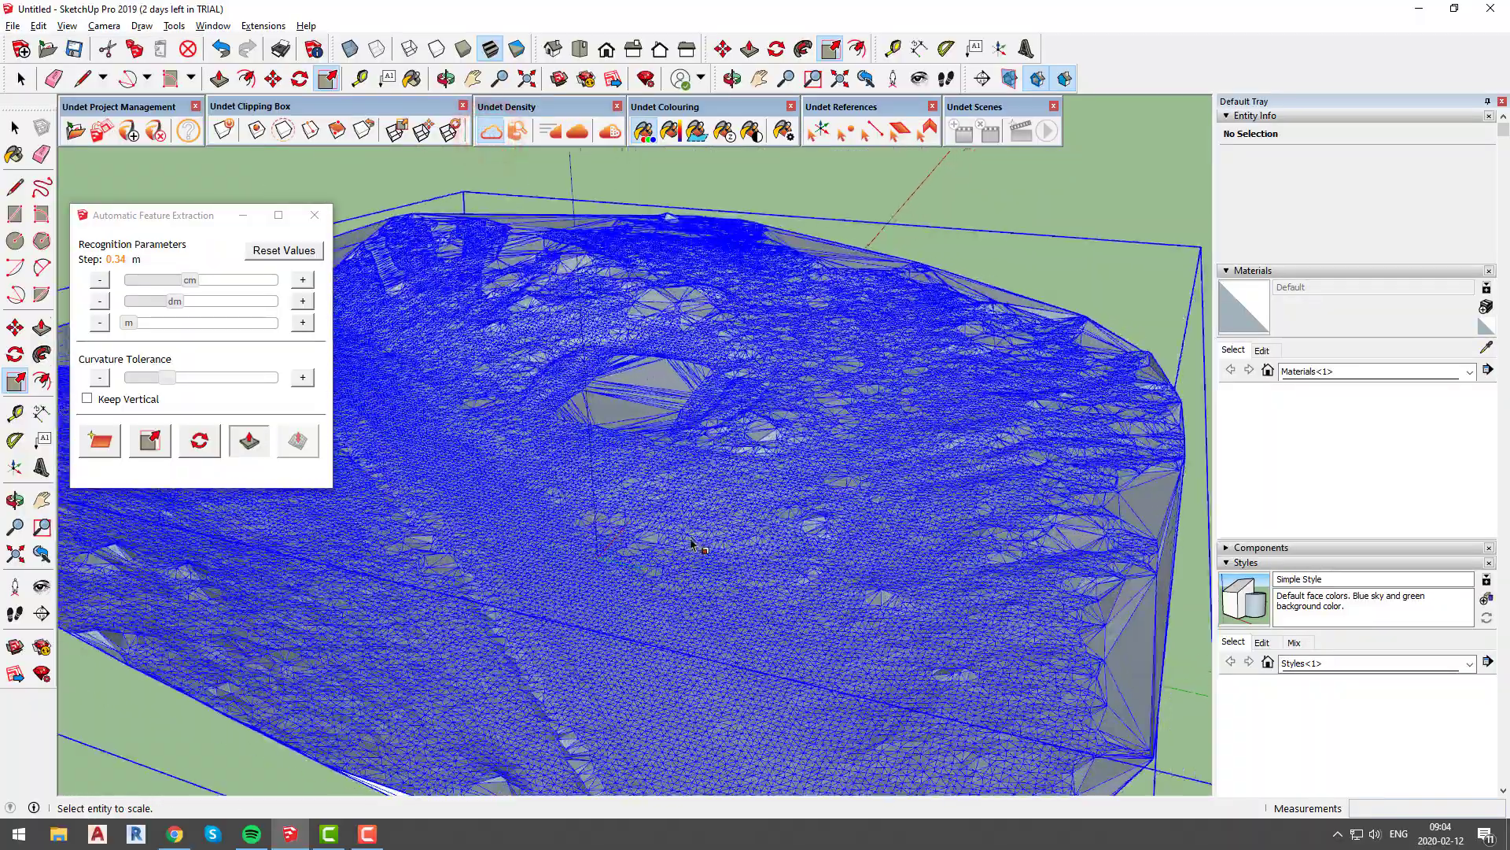
scroll(697, 545, up, 3)
mouse_move(696, 543)
middle_down()
mouse_move(524, 511)
mouse_move(738, 431)
middle_up()
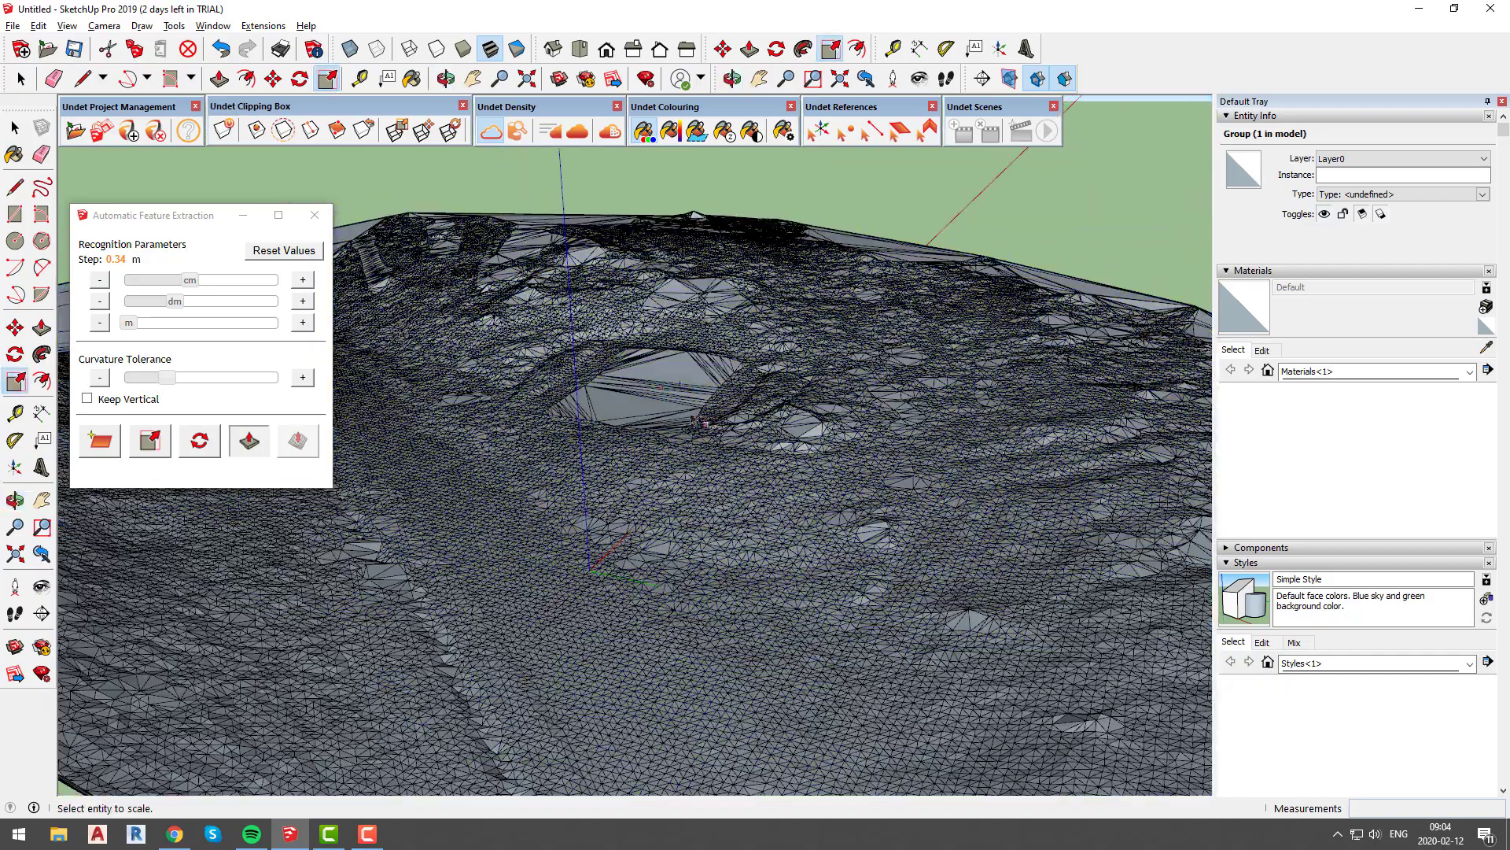
scroll(709, 437, down, 4)
click(360, 720)
click(519, 702)
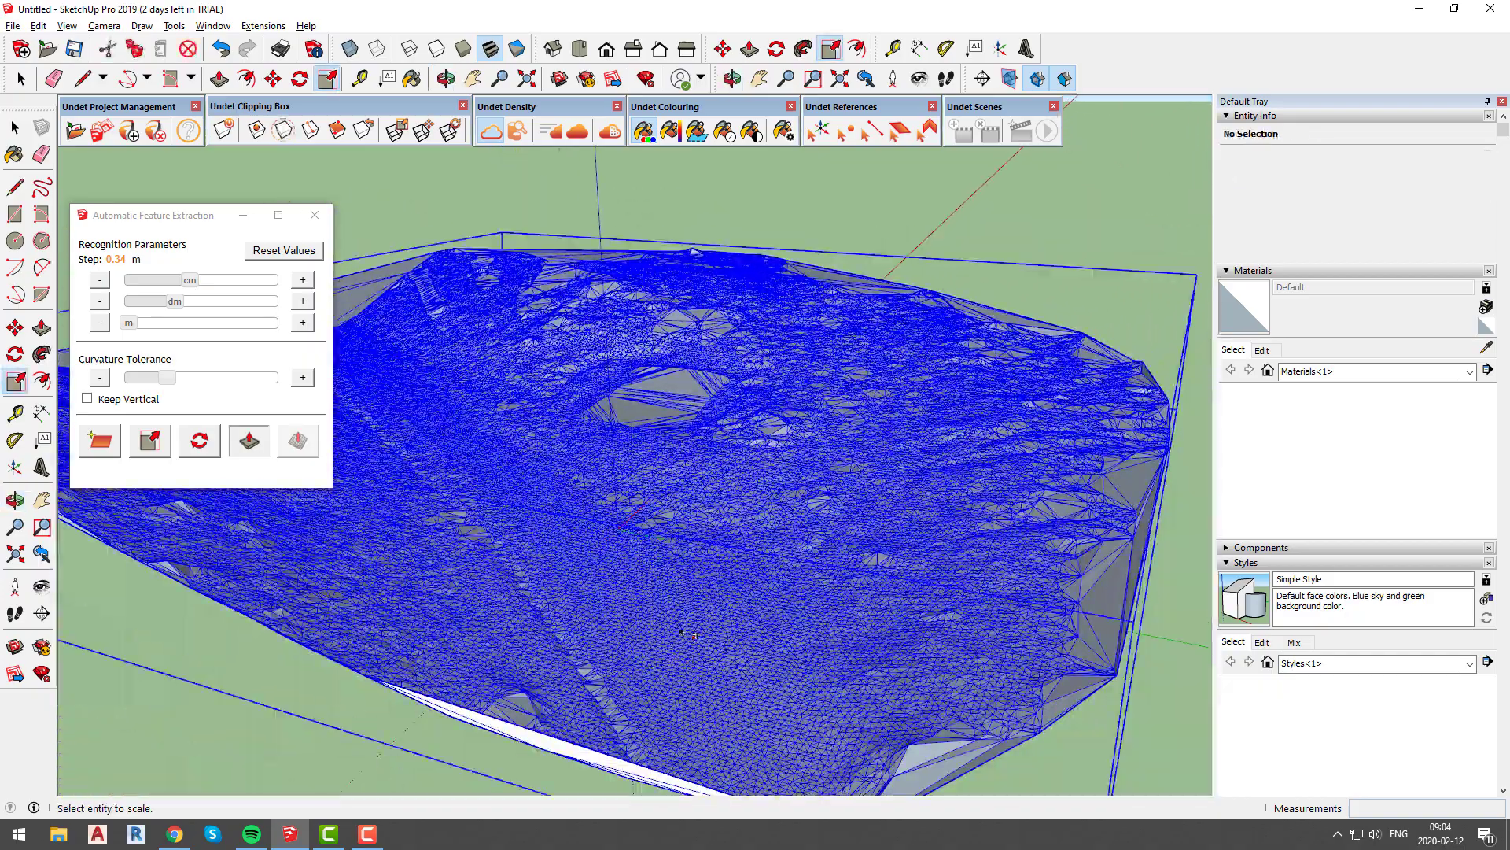
- Show the point cloud, reset extraction parameters and delete the terrain mesh
click(590, 218)
click(493, 129)
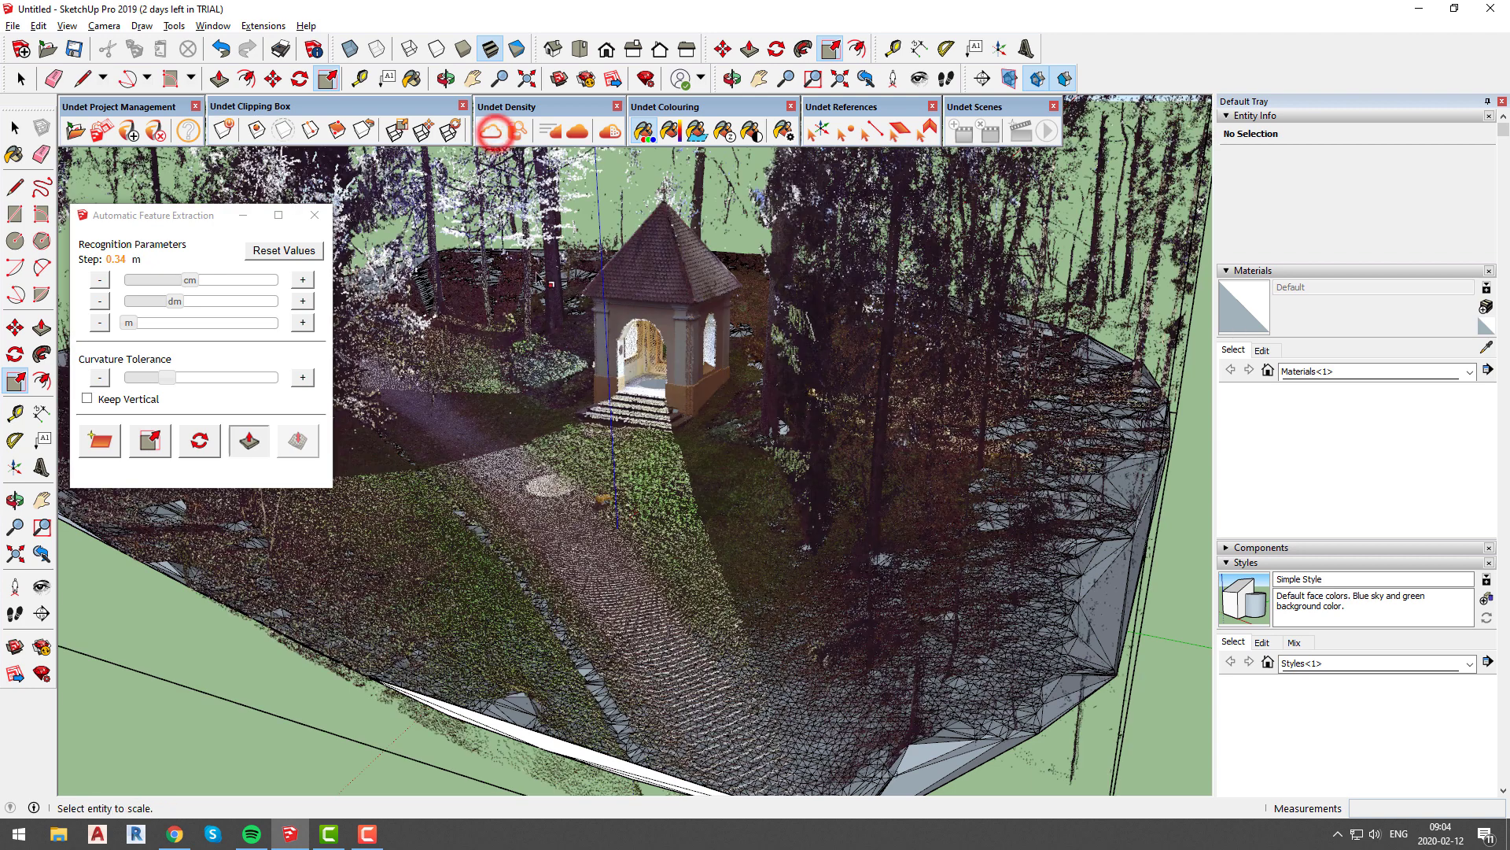
click(283, 251)
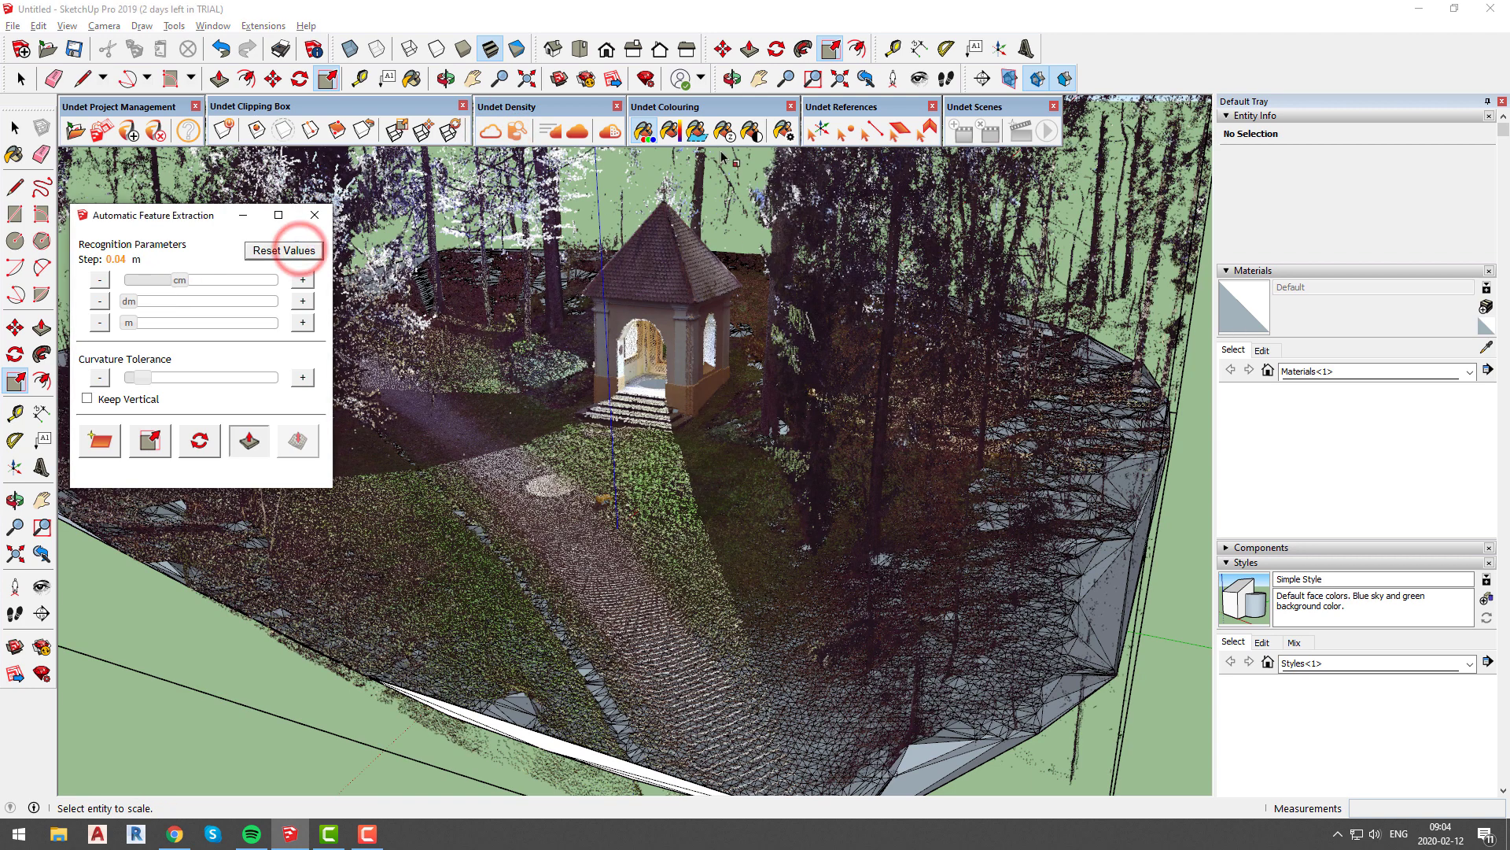
click(611, 502)
key(Delete)
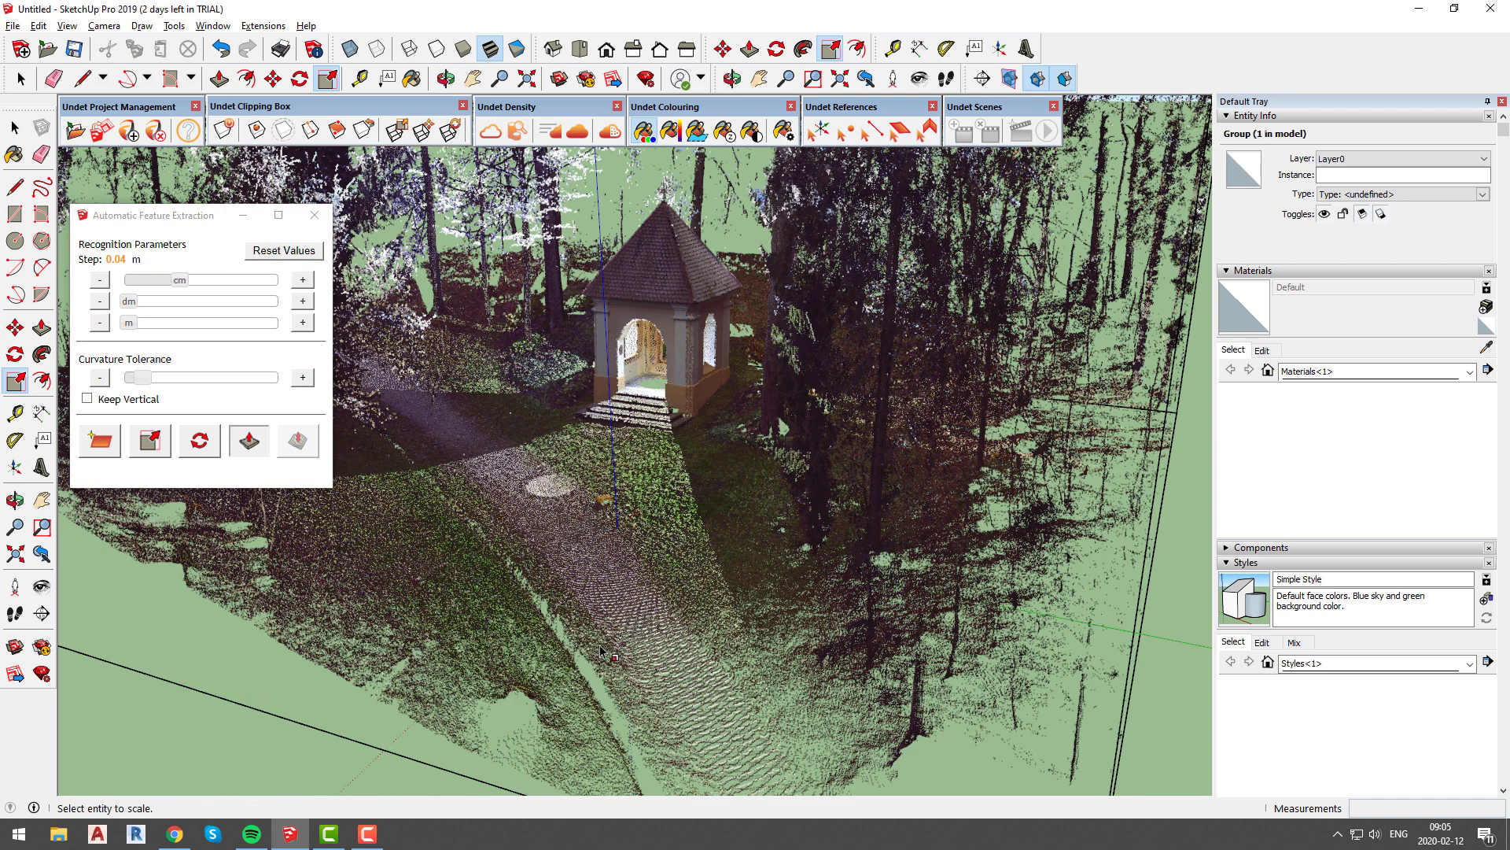
- Return to the Top view and raise the extraction step to 0.84 m
click(581, 49)
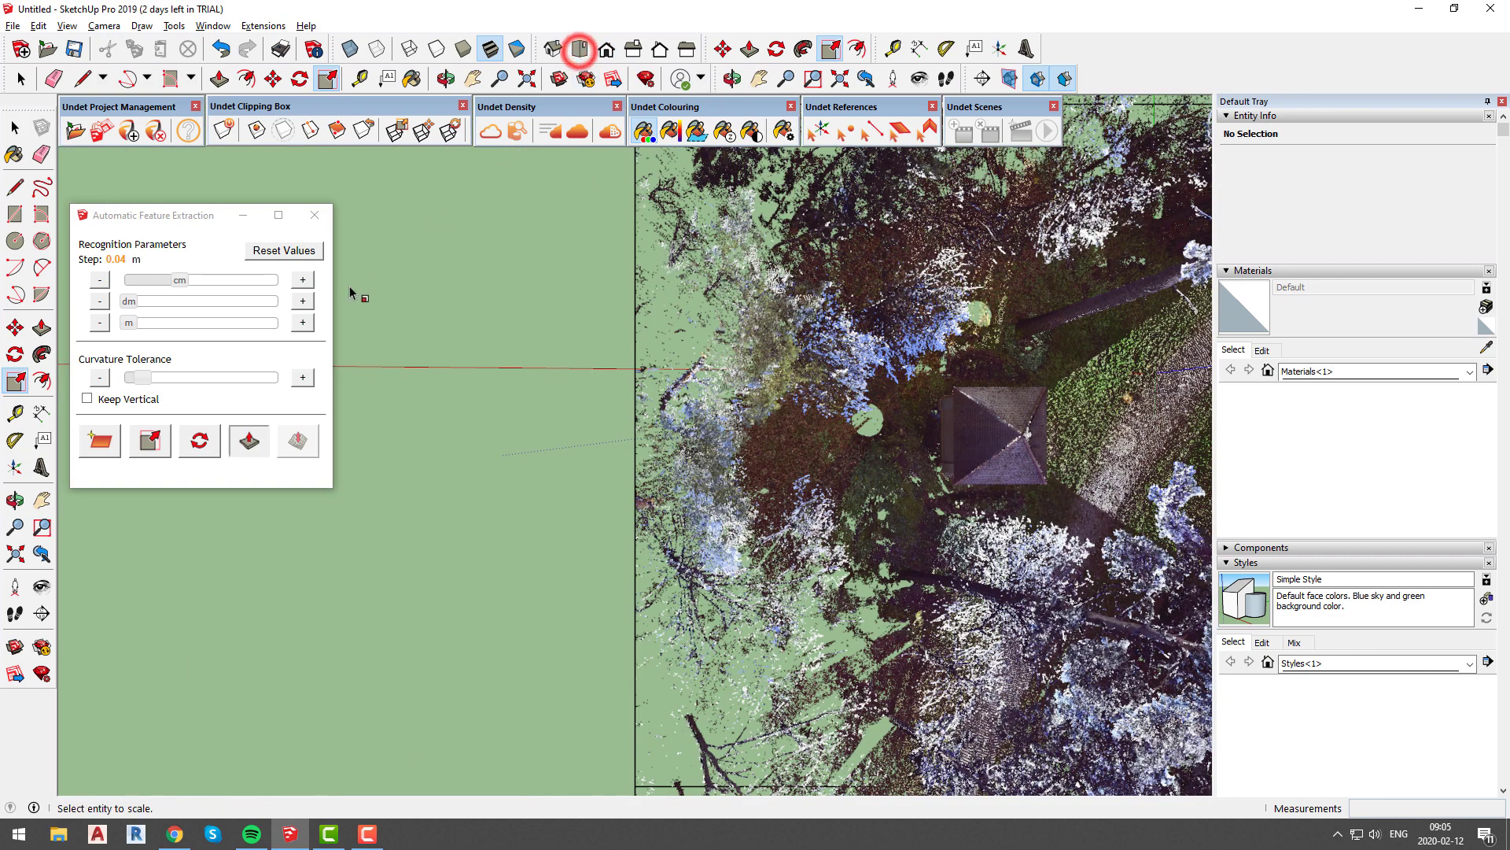
middle_drag(507, 413, 688, 336)
scroll(688, 336, down, 3)
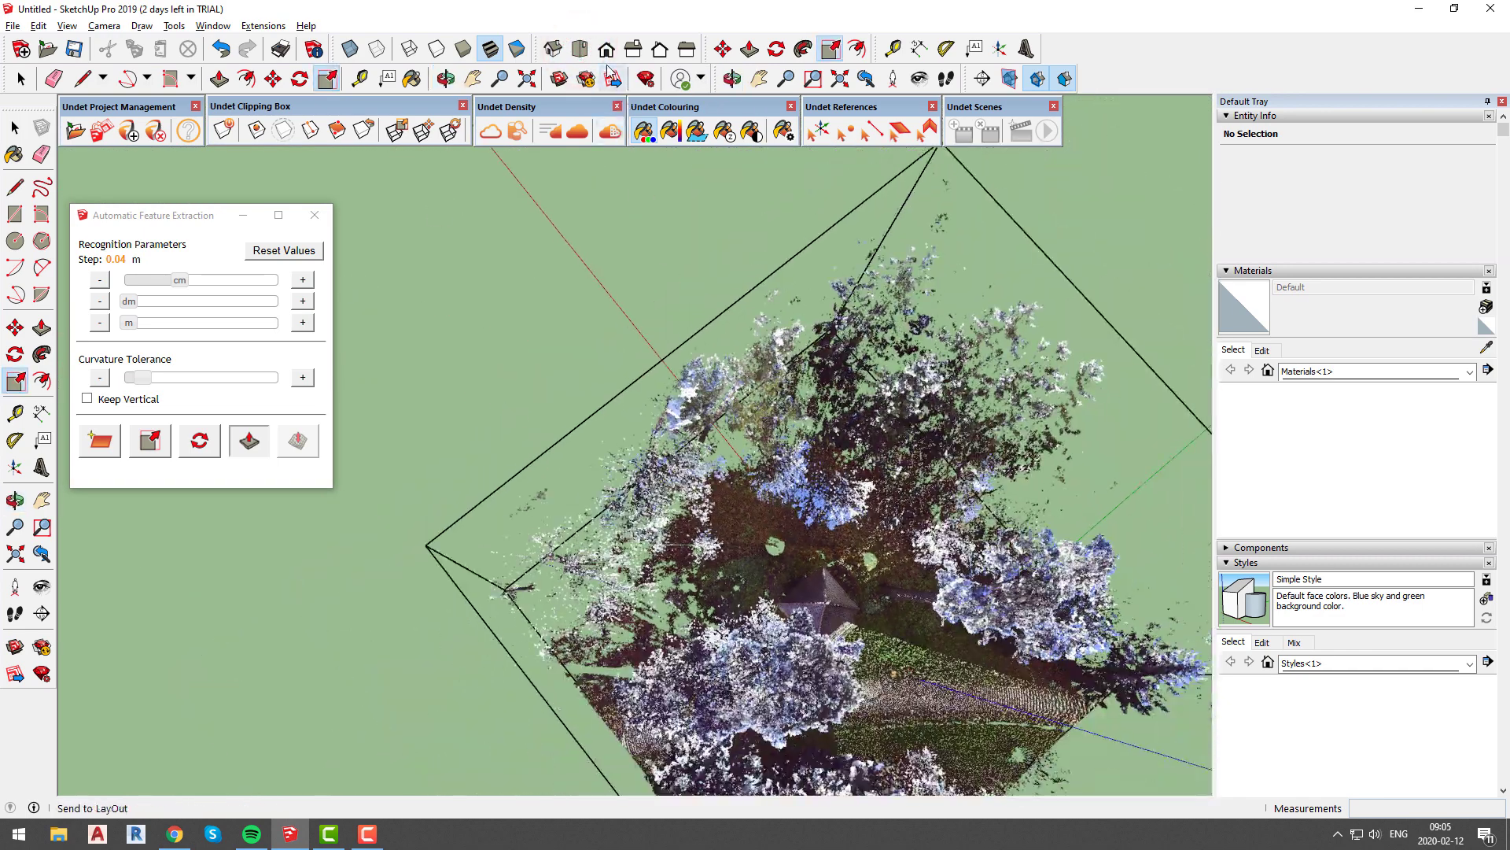
click(581, 51)
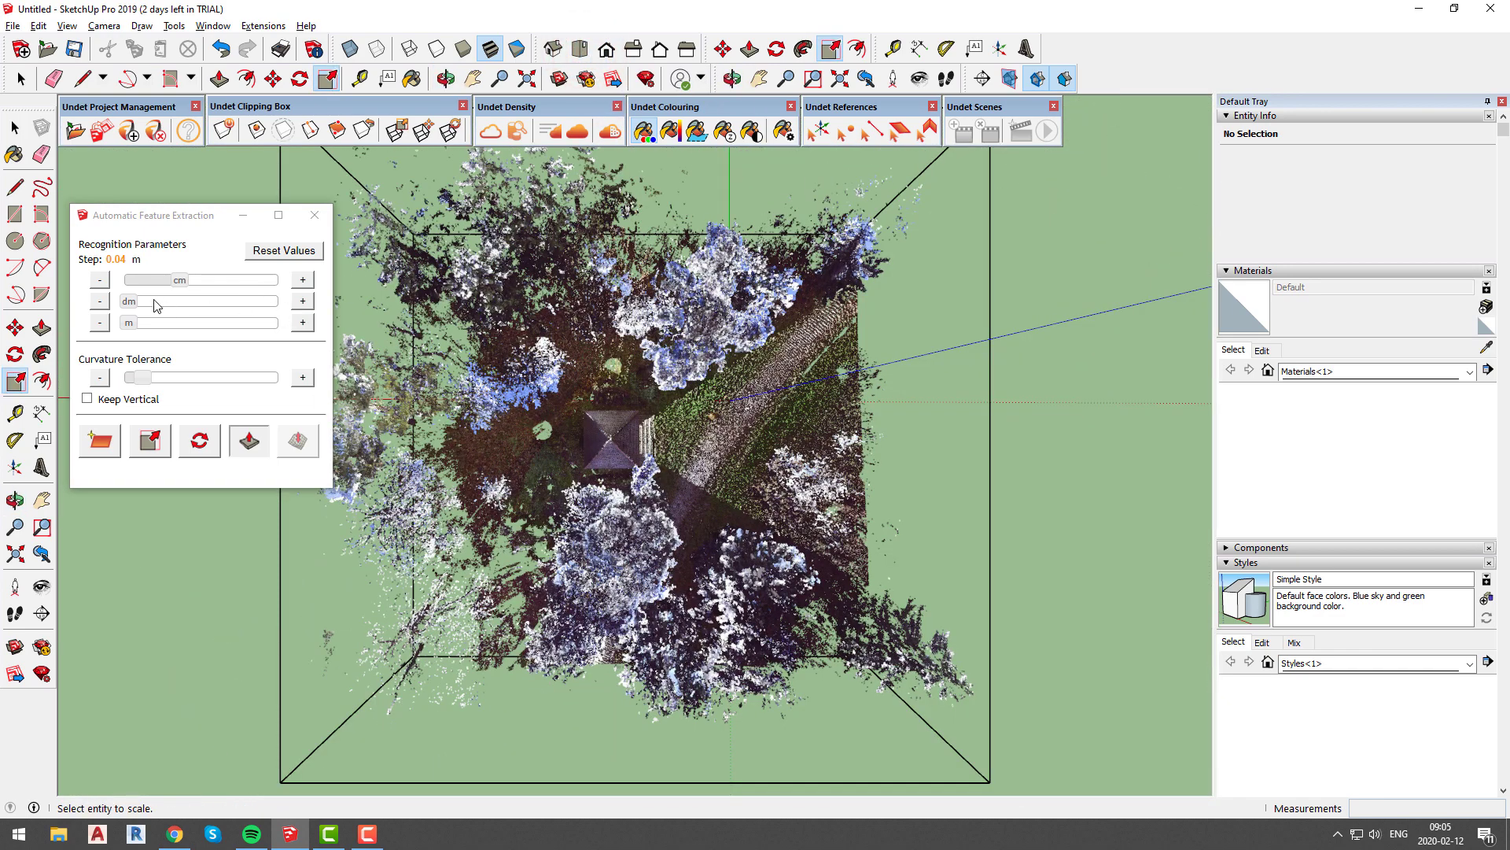
drag(133, 302, 250, 303)
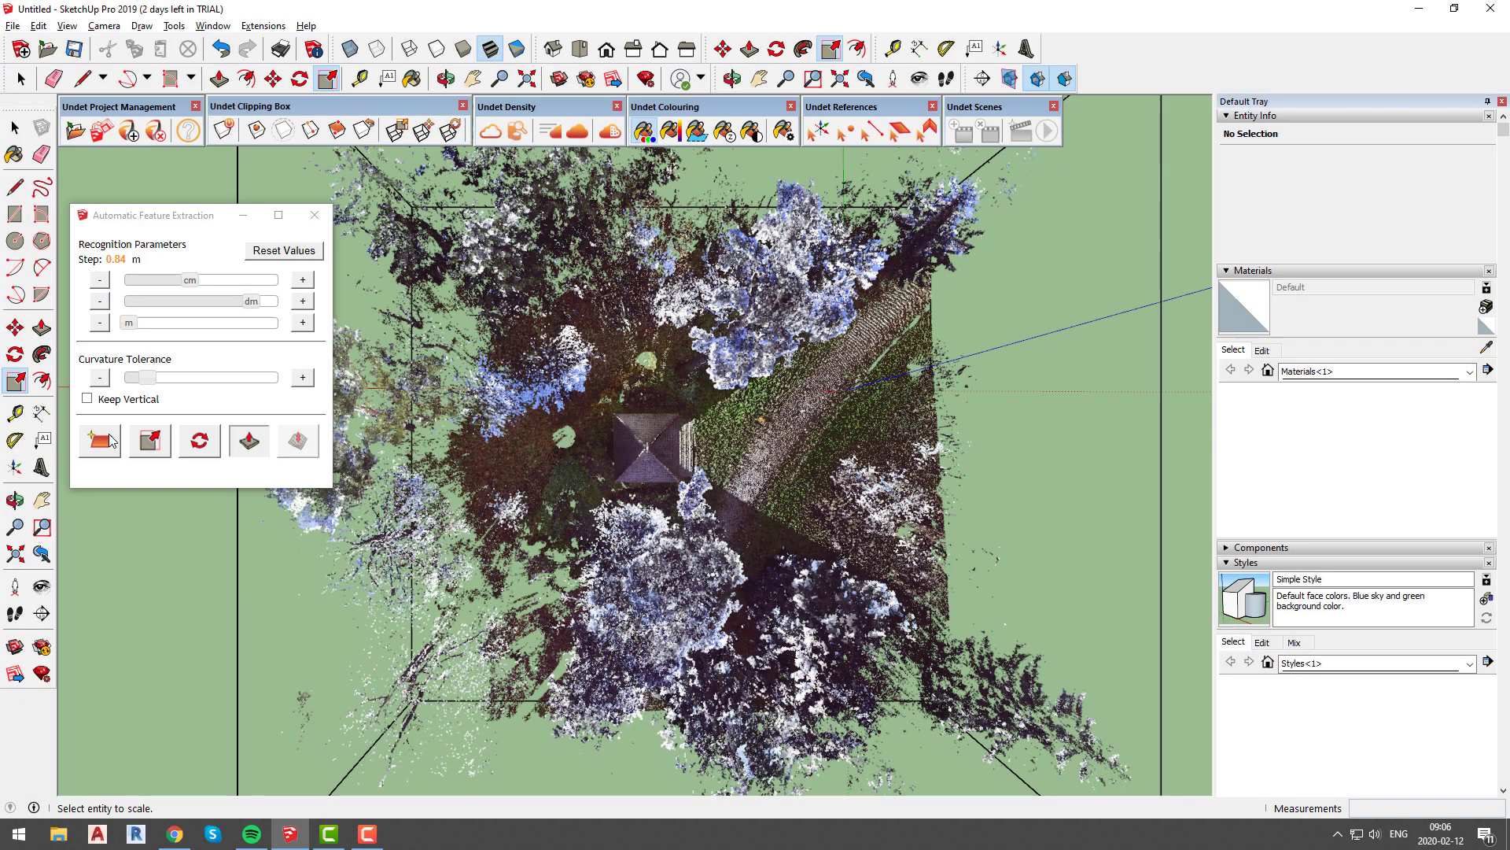
- Extract the 0.84 m-step ground face and accept the simplified 6301-face mesh
click(101, 441)
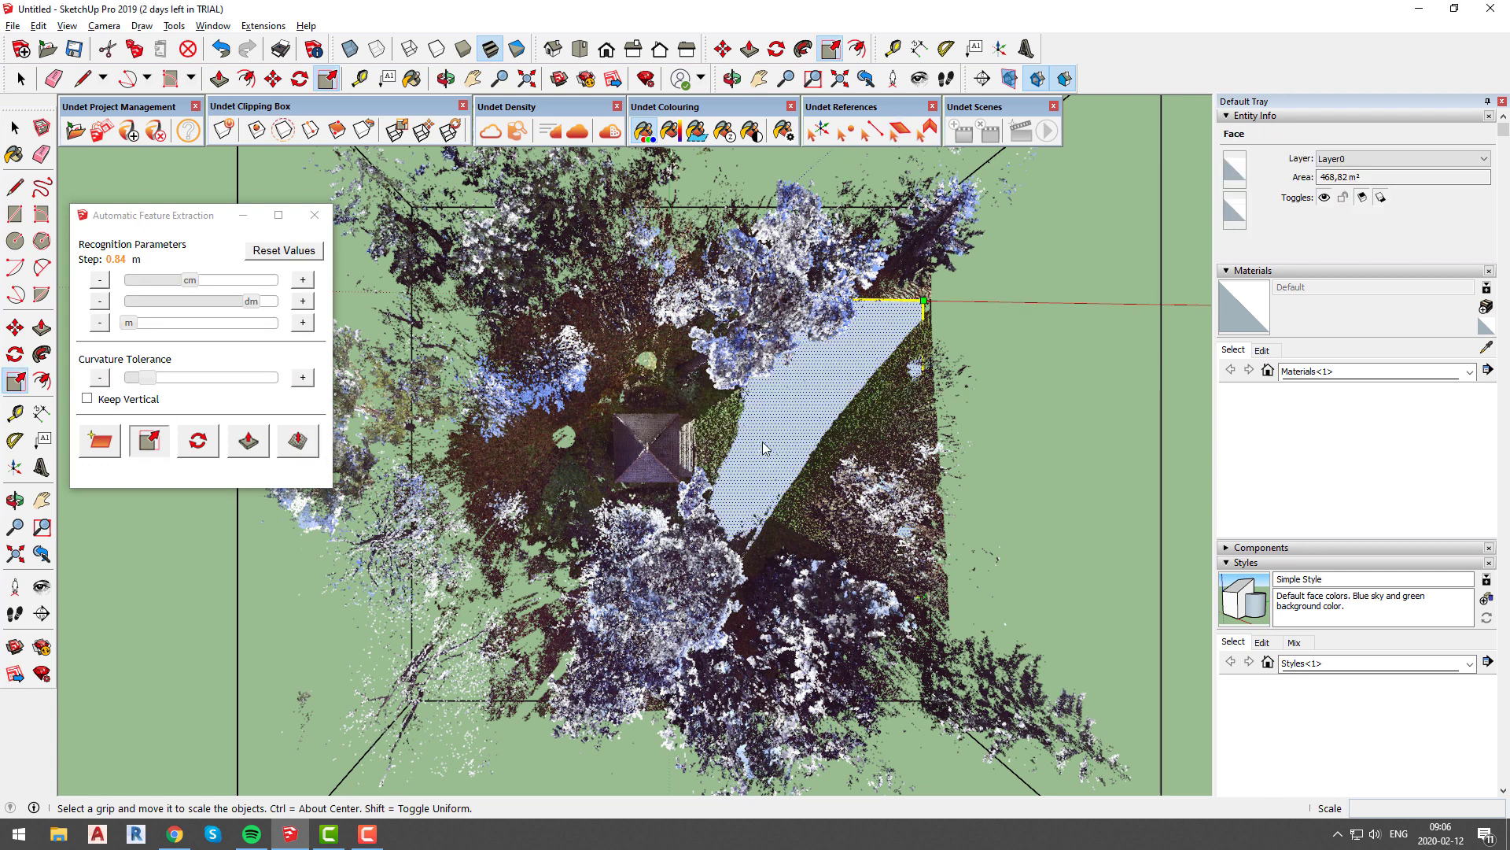
click(195, 396)
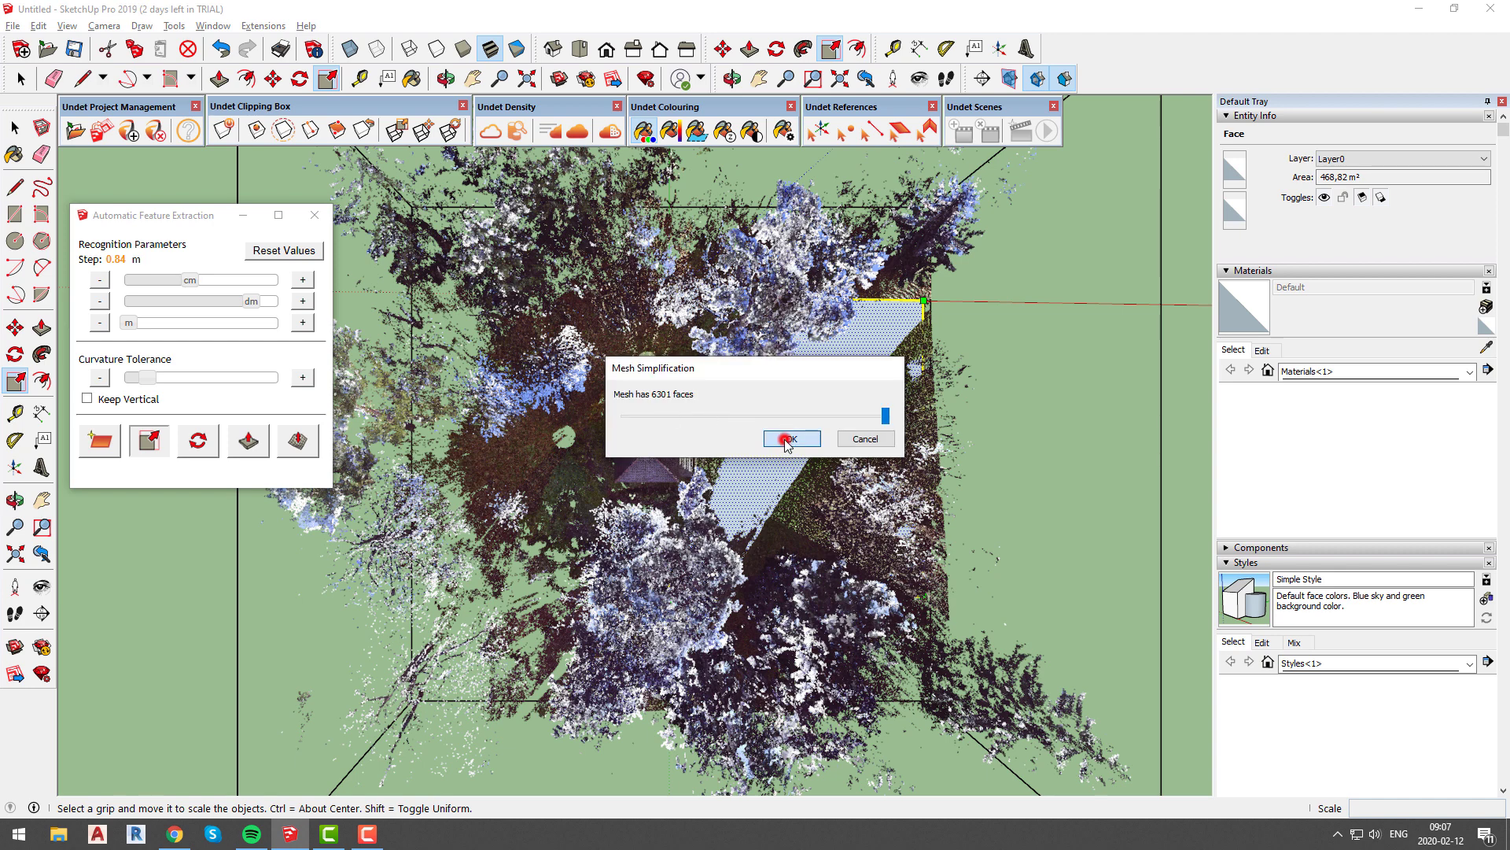
click(786, 440)
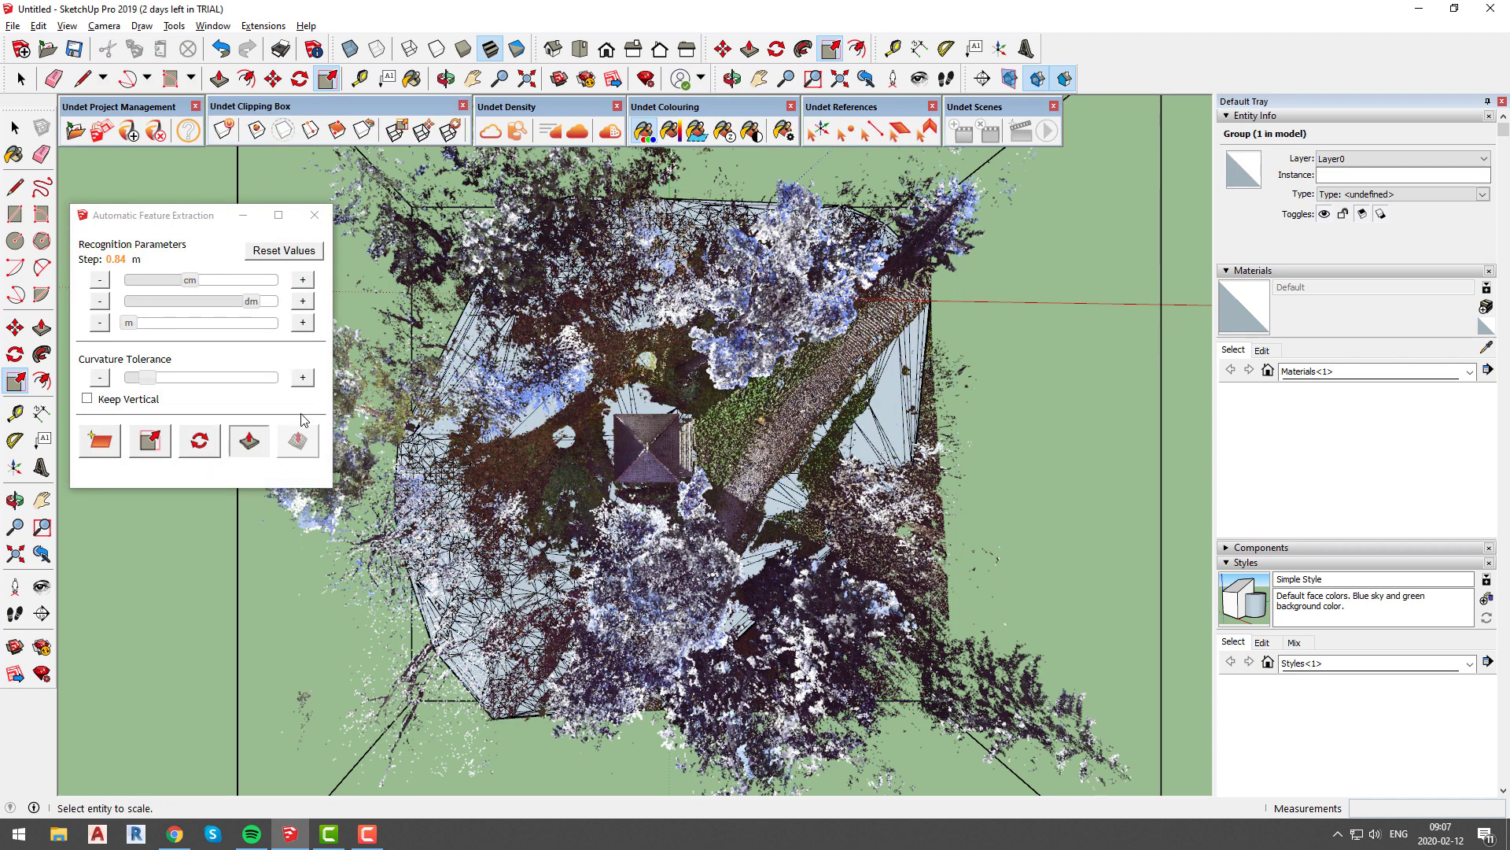
- Close the extraction panel, hide the point cloud, and orbit around the selected coarse mesh
click(322, 220)
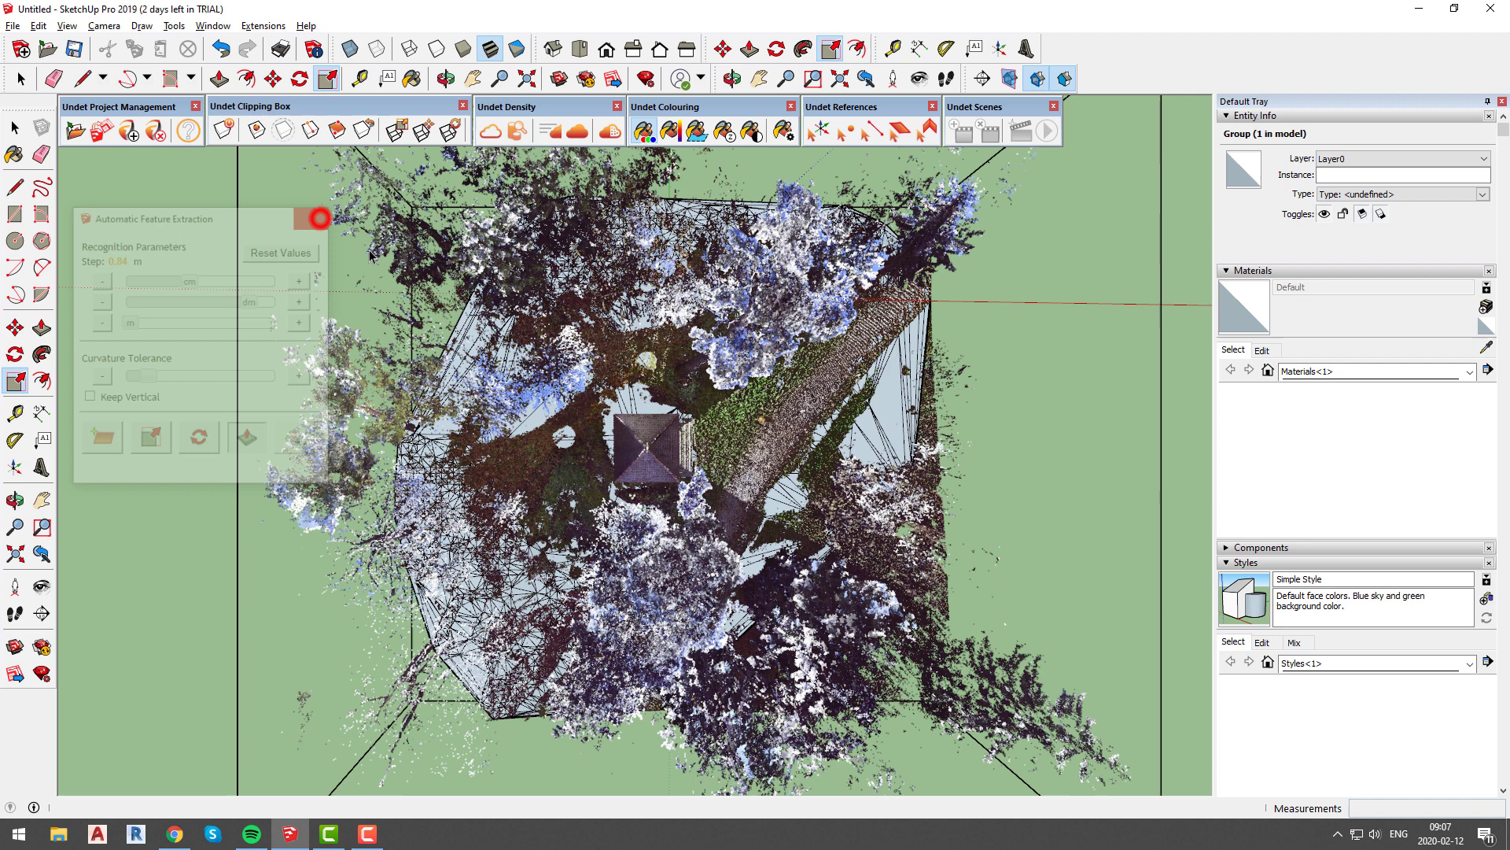
click(496, 127)
middle_drag(638, 437, 609, 416)
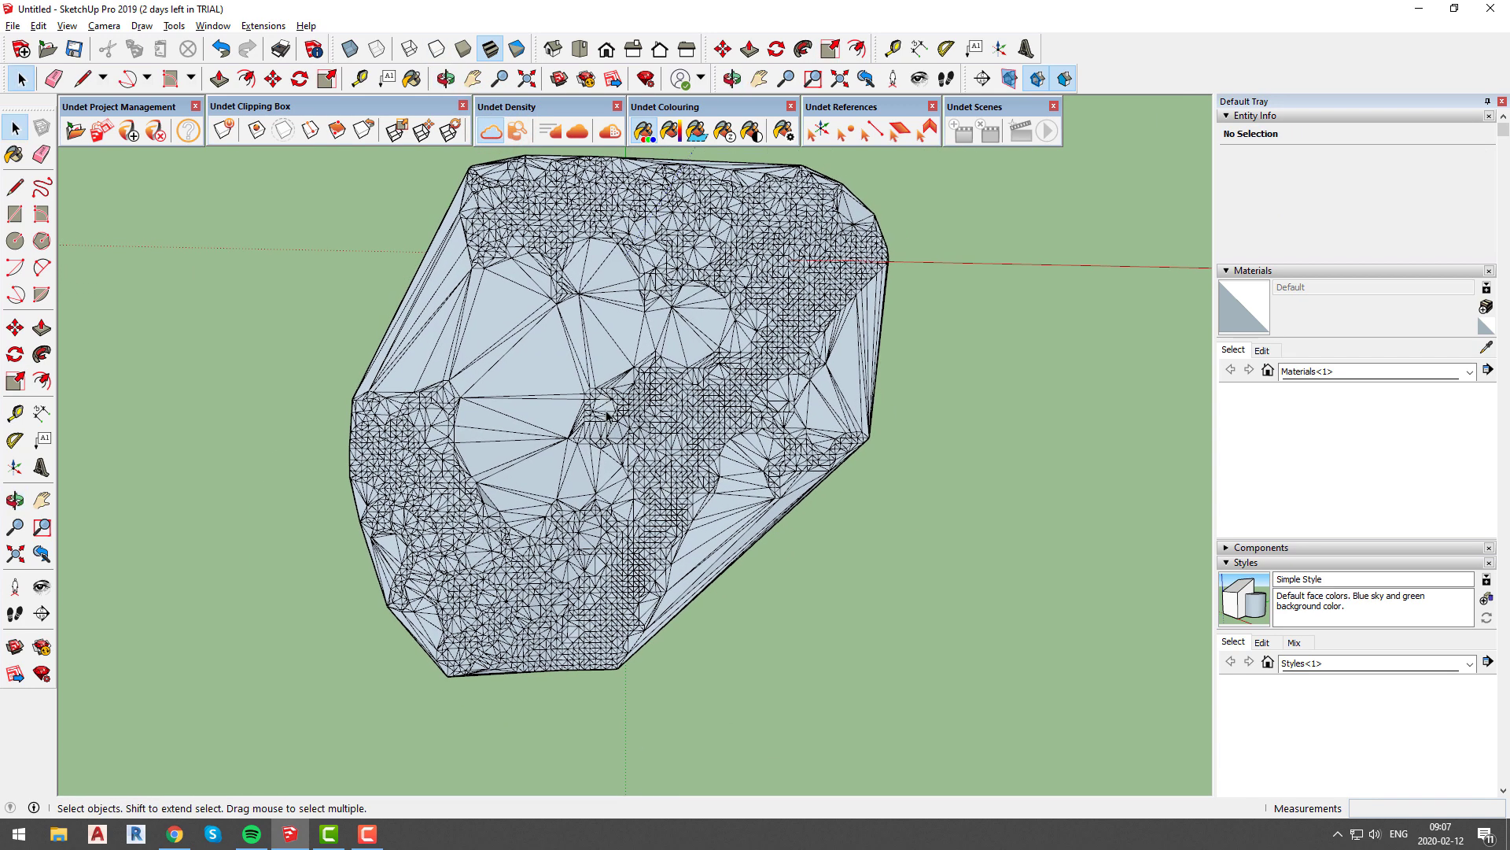
click(604, 477)
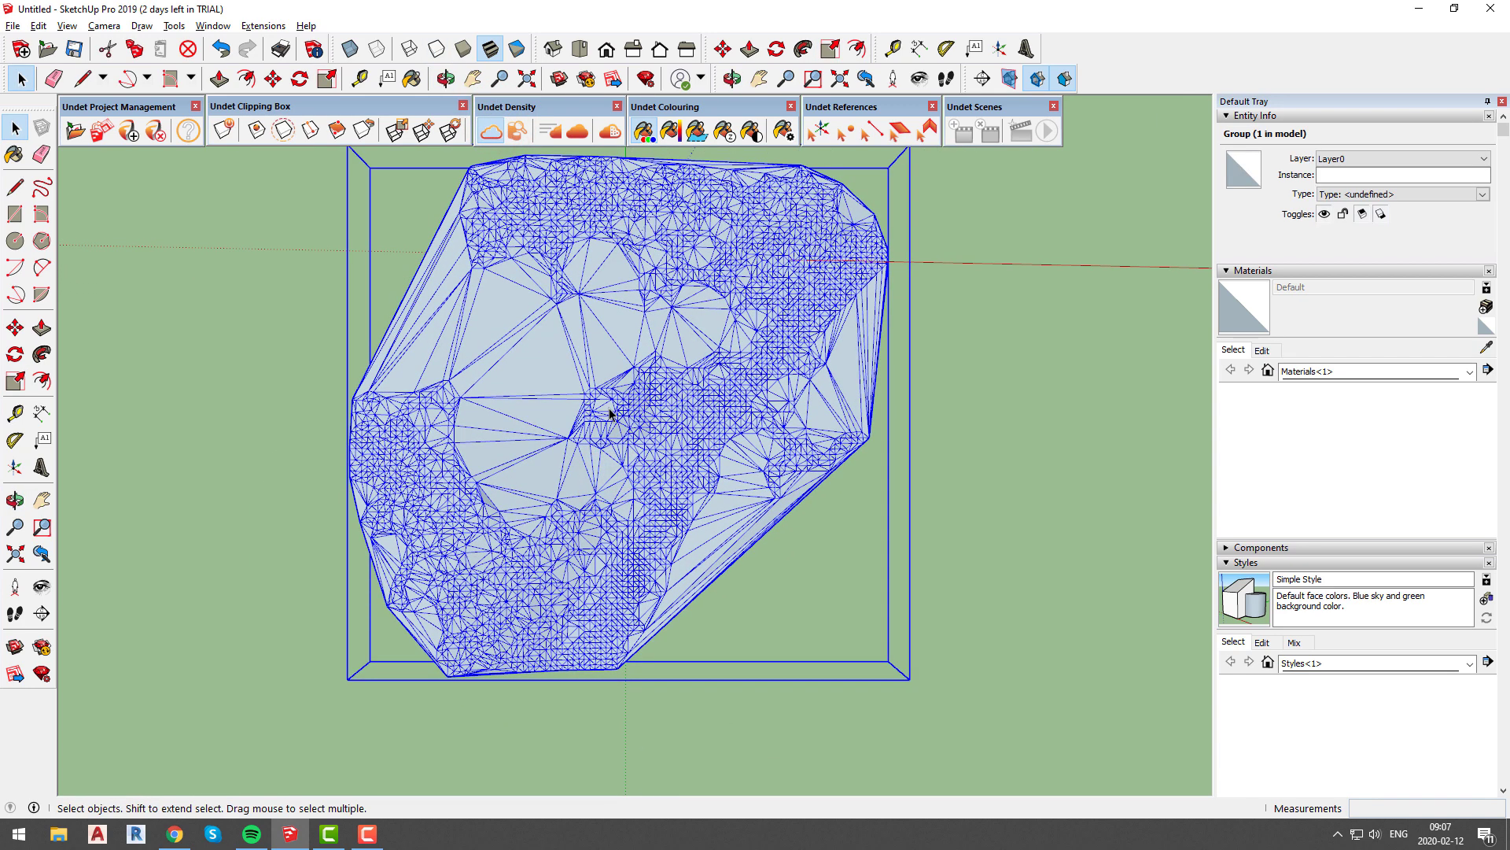
mouse_move(614, 415)
middle_down()
mouse_move(801, 490)
mouse_move(662, 451)
middle_up()
scroll(662, 451, up, 3)
scroll(662, 451, up, 2)
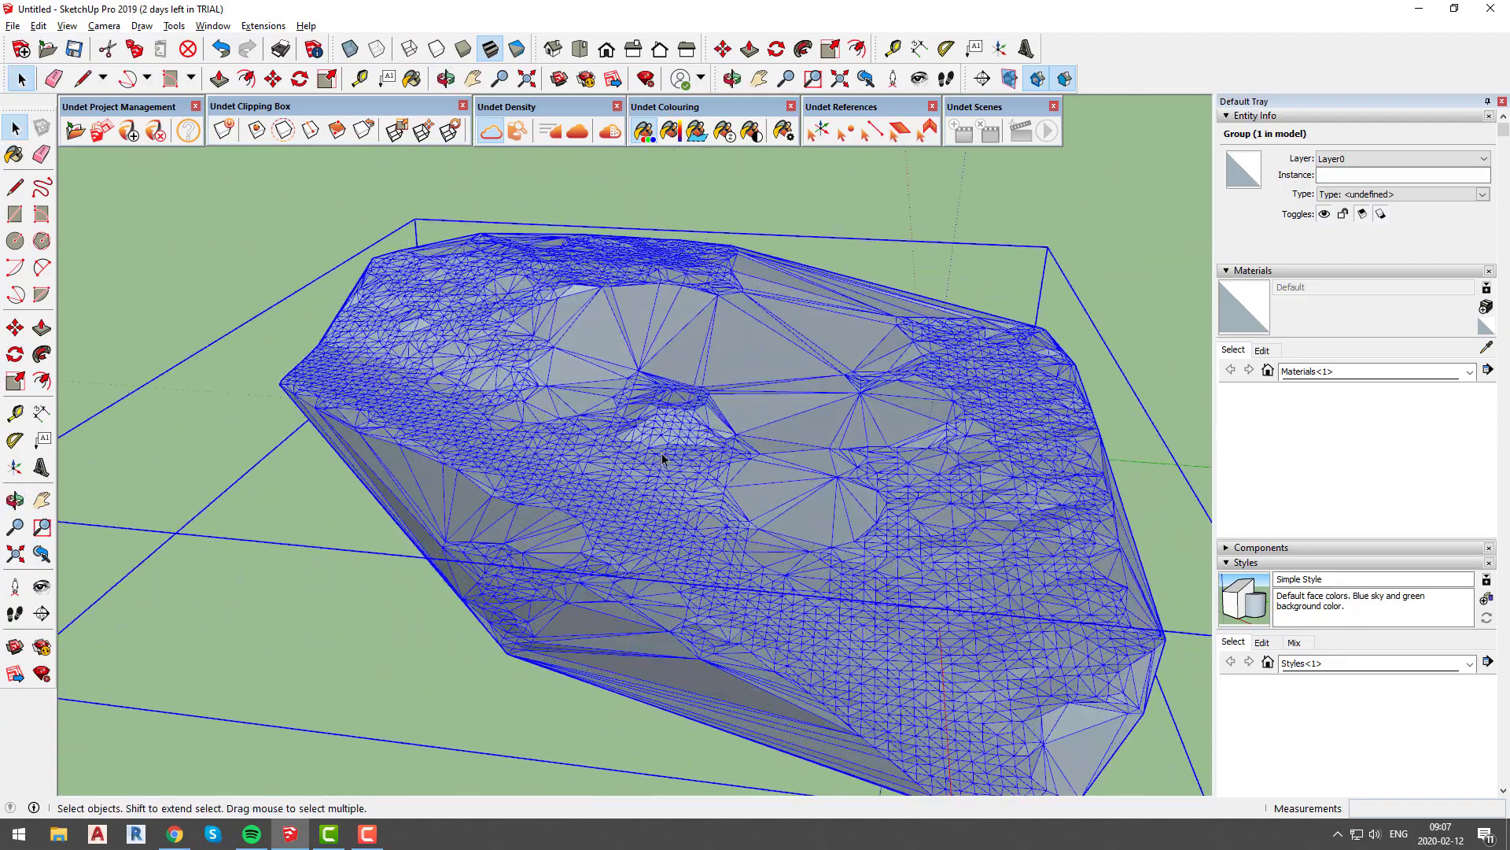
scroll(679, 450, down, 3)
scroll(681, 447, down, 2)
scroll(696, 461, down, 2)
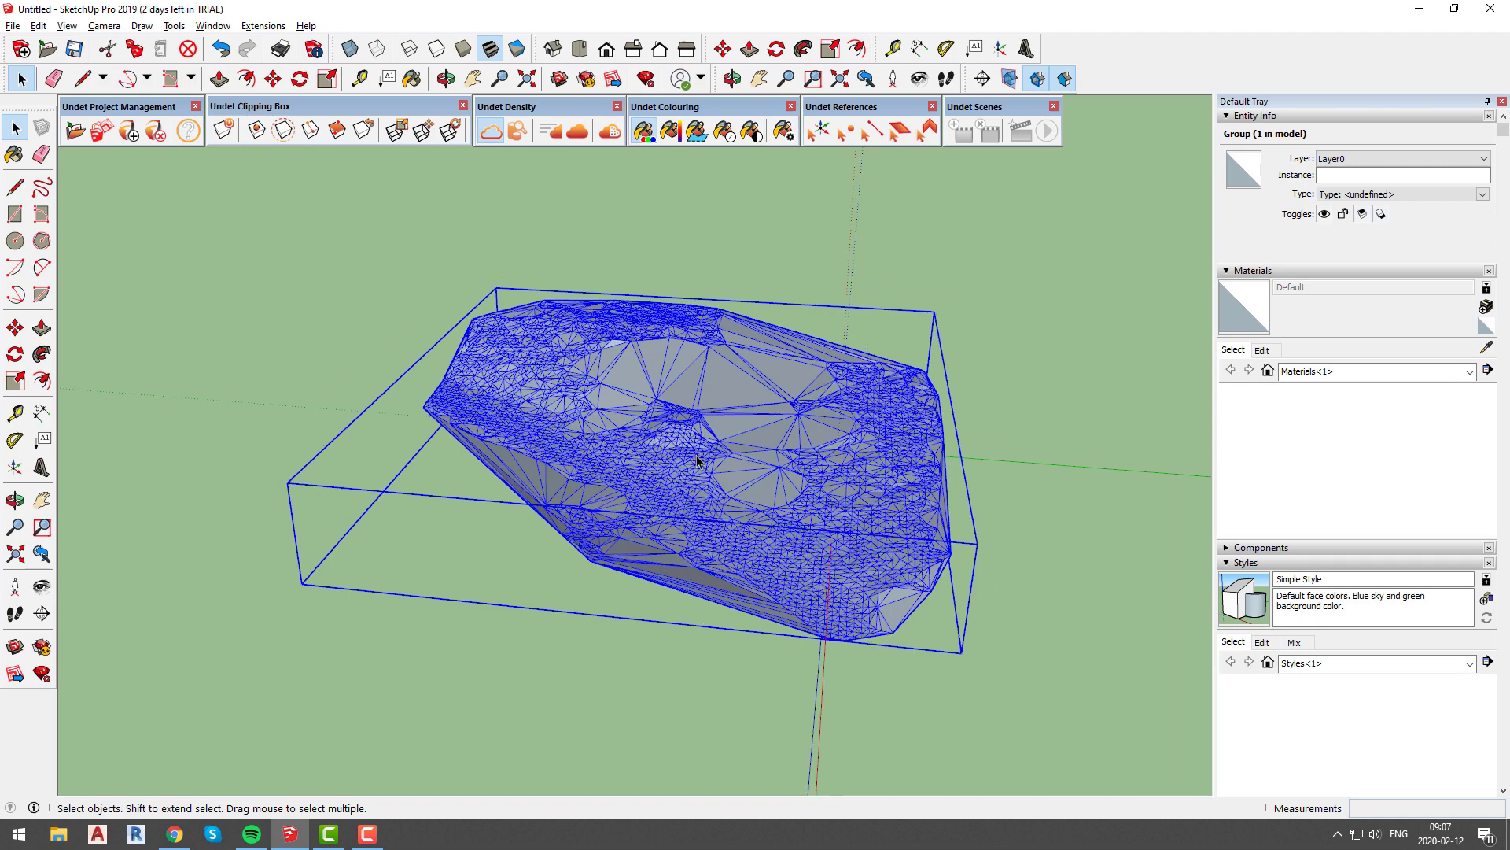
- Show the cloud, set the step to 0.34 m with lower curvature tolerance, and close the panel
click(492, 129)
scroll(740, 464, up, 3)
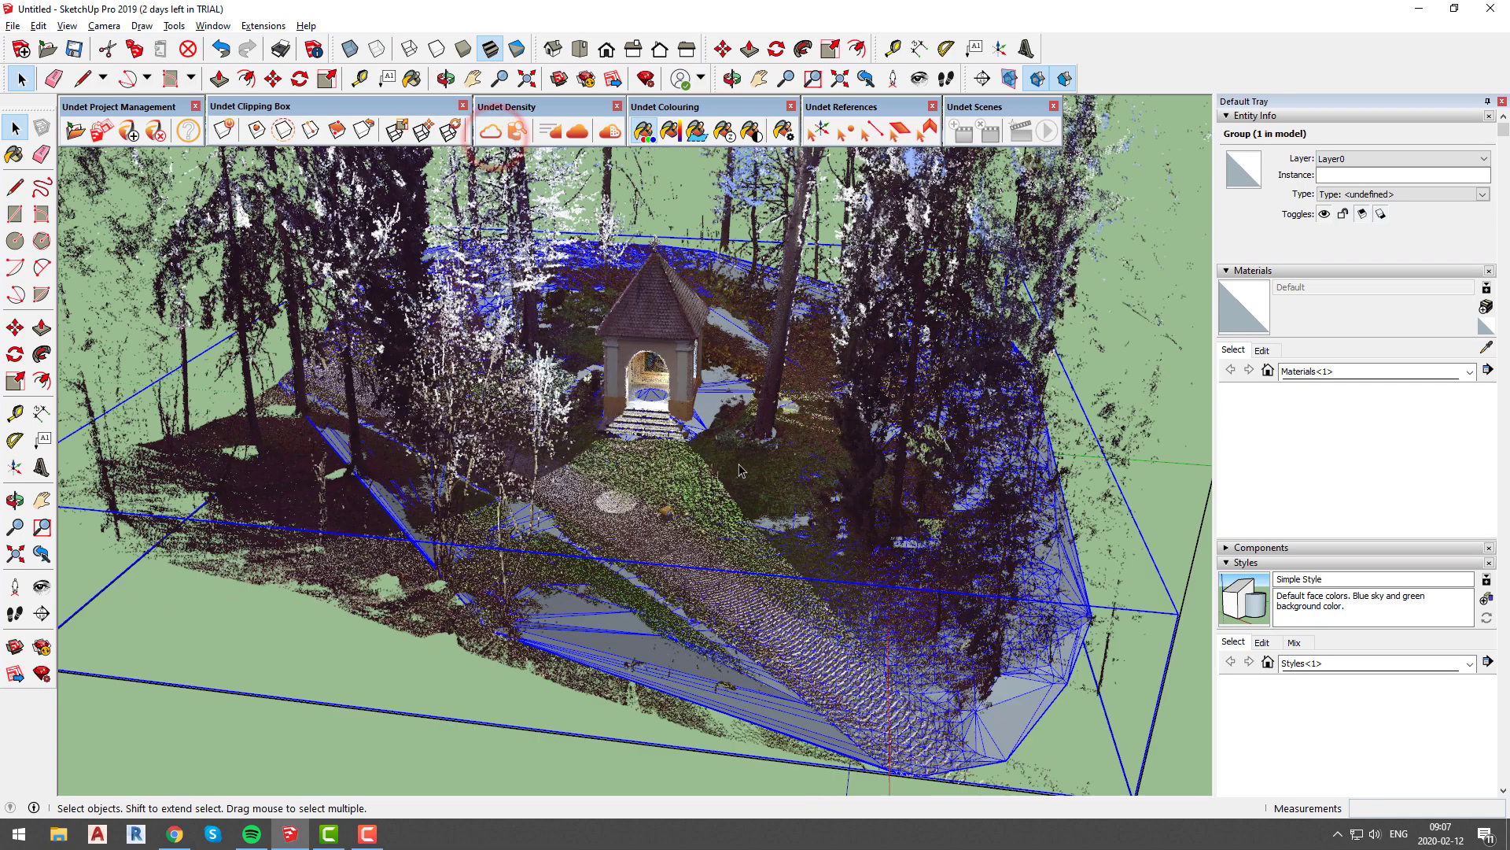
scroll(740, 464, up, 3)
middle_drag(739, 464, 732, 439)
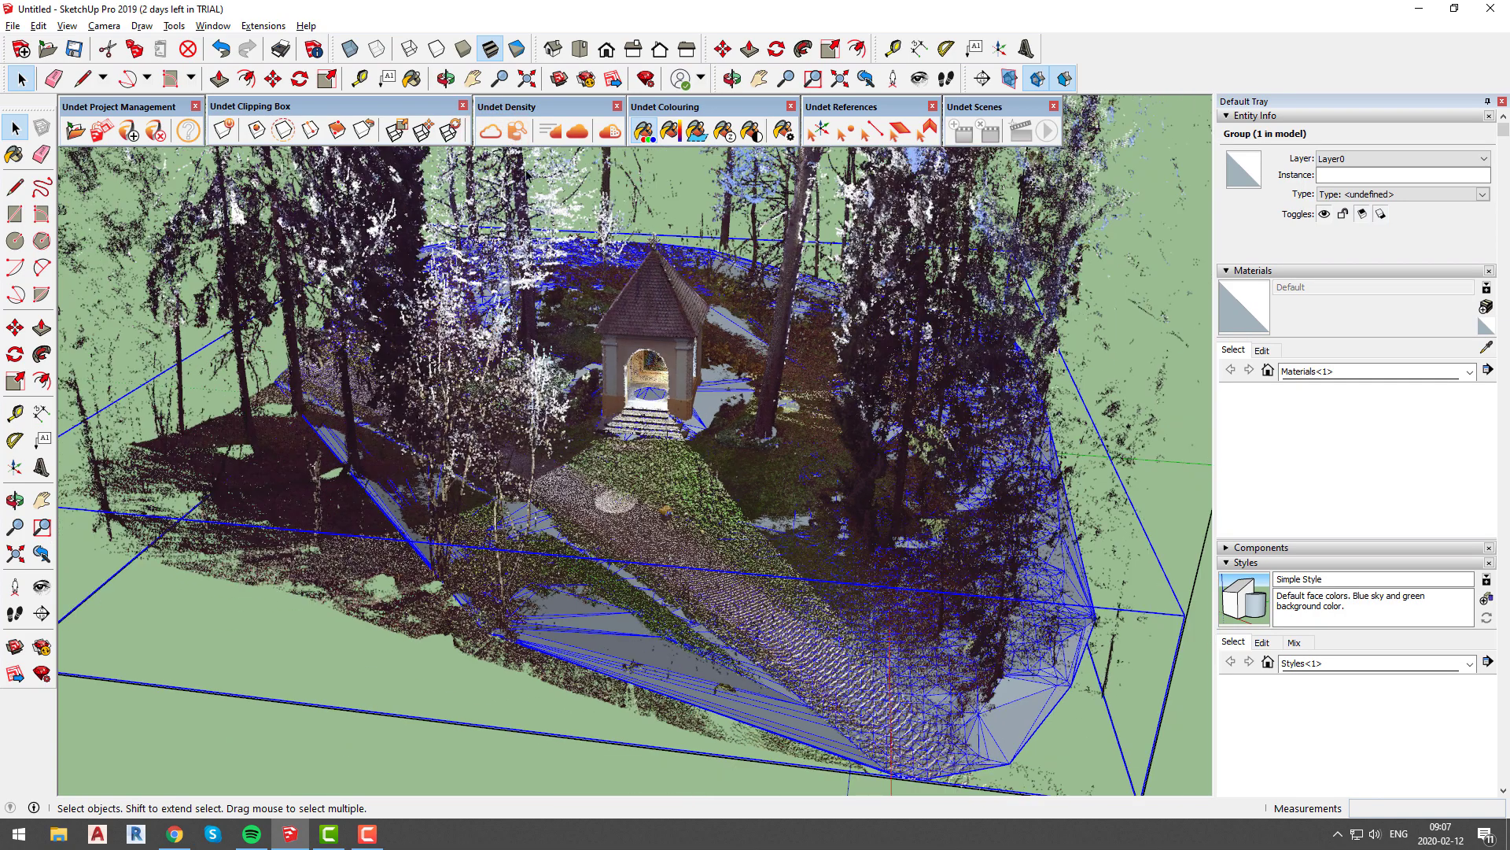
click(899, 131)
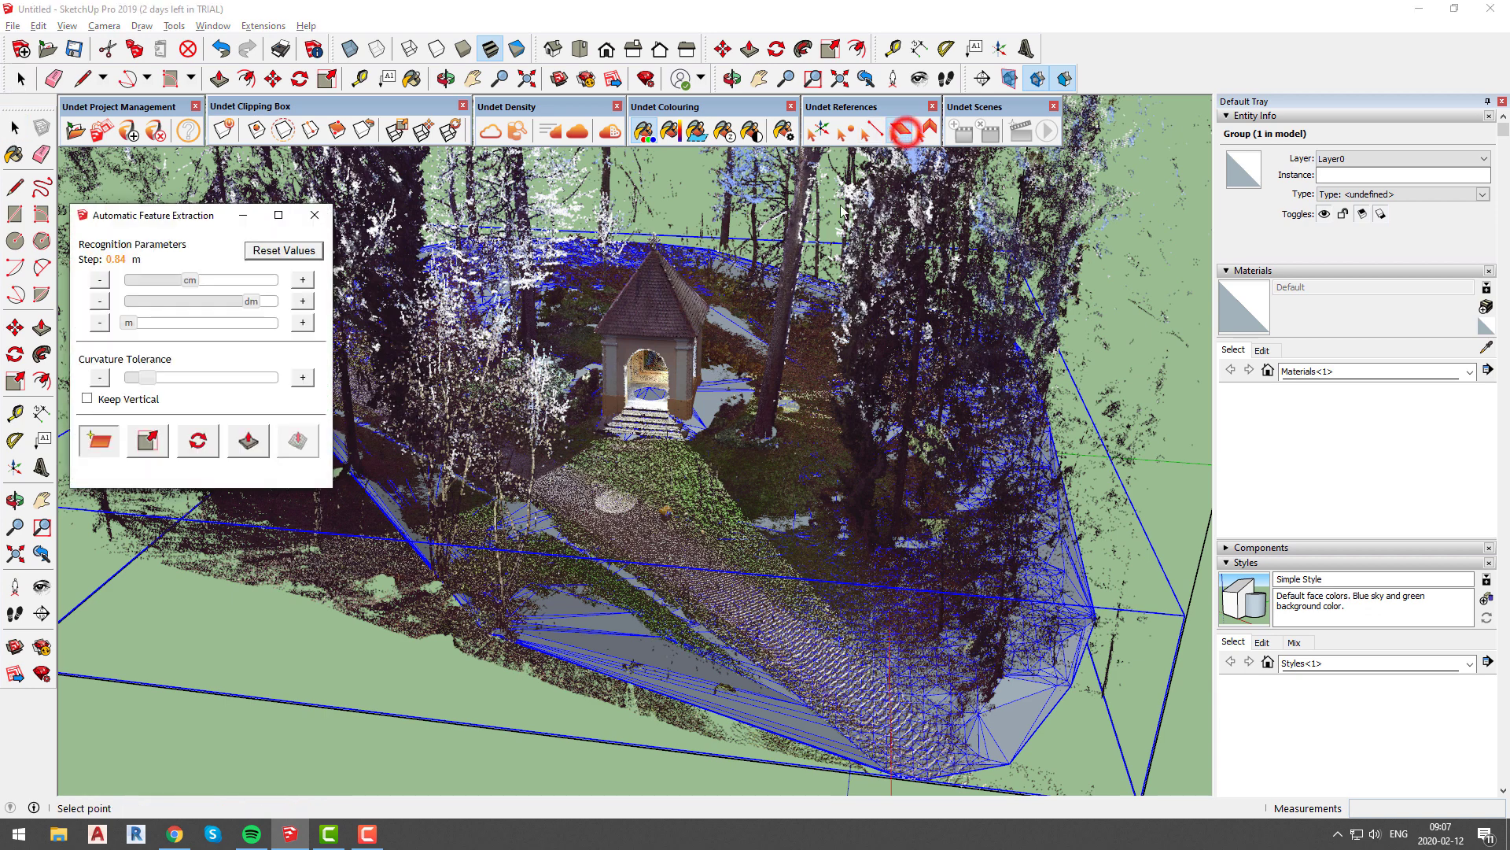
drag(254, 302, 177, 302)
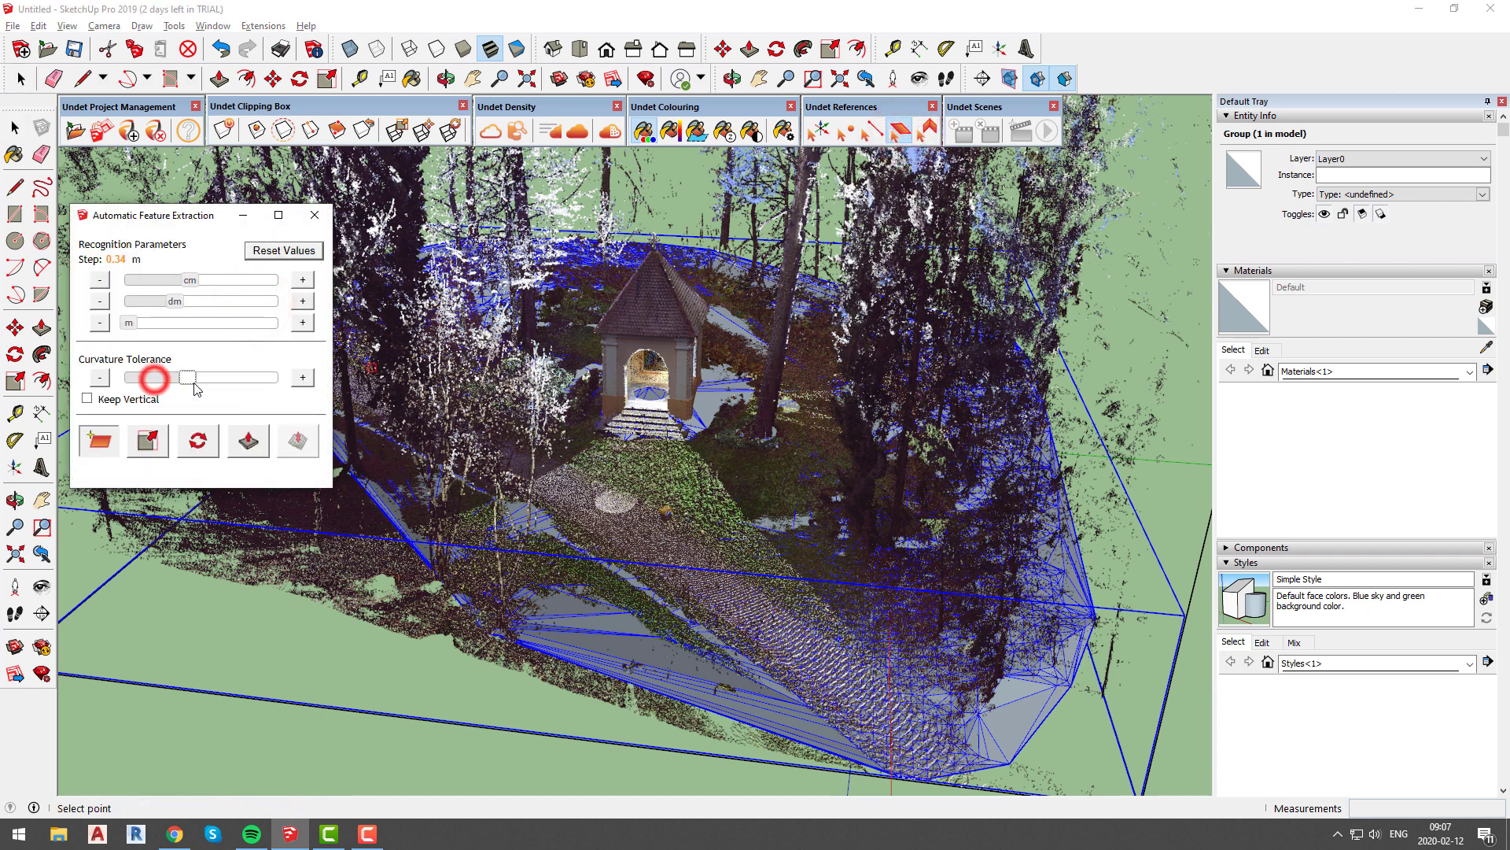
drag(189, 379, 149, 378)
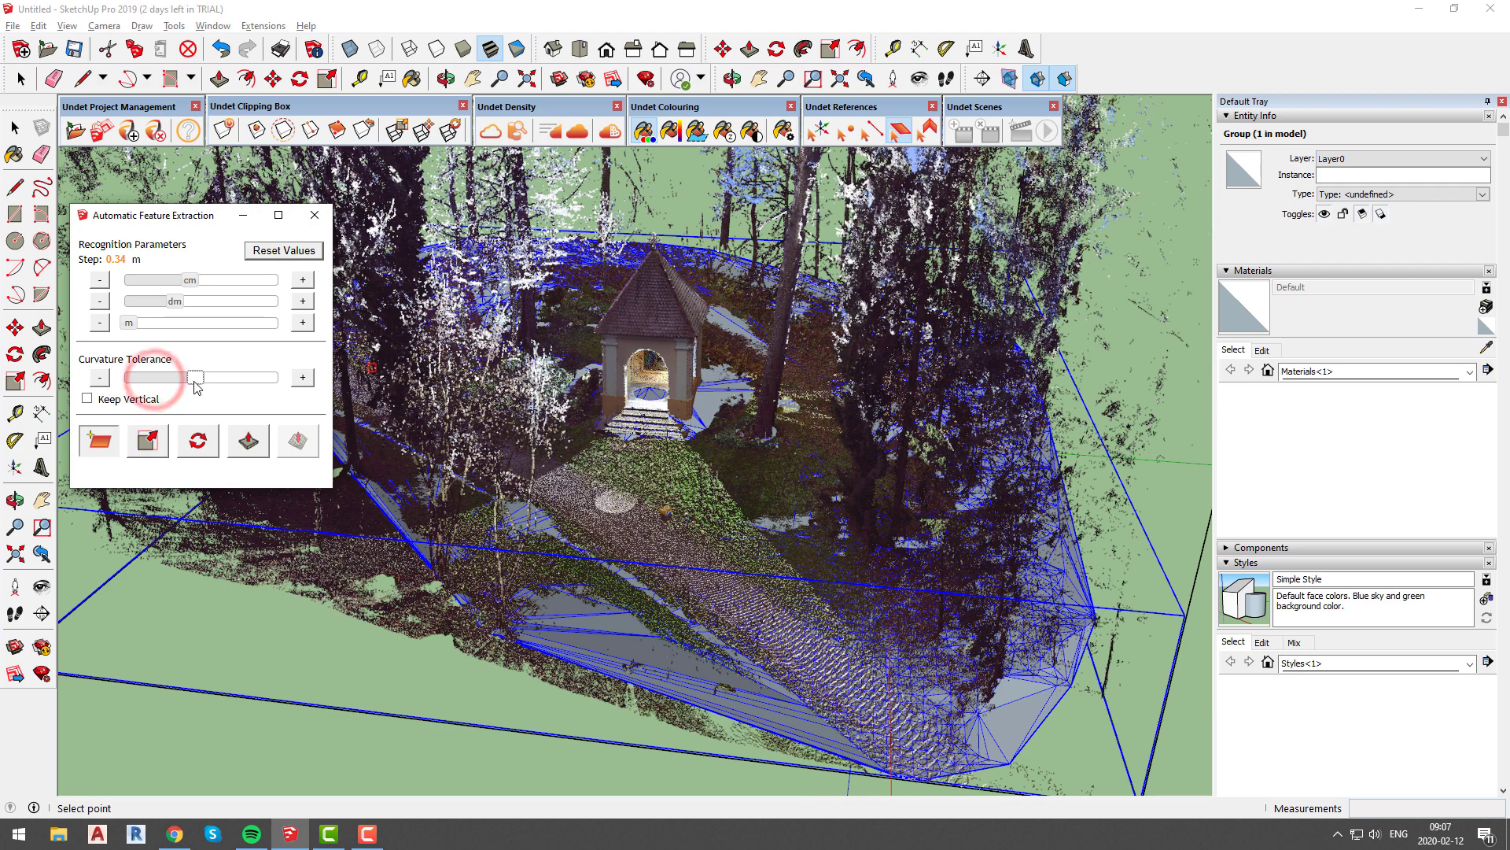
click(329, 215)
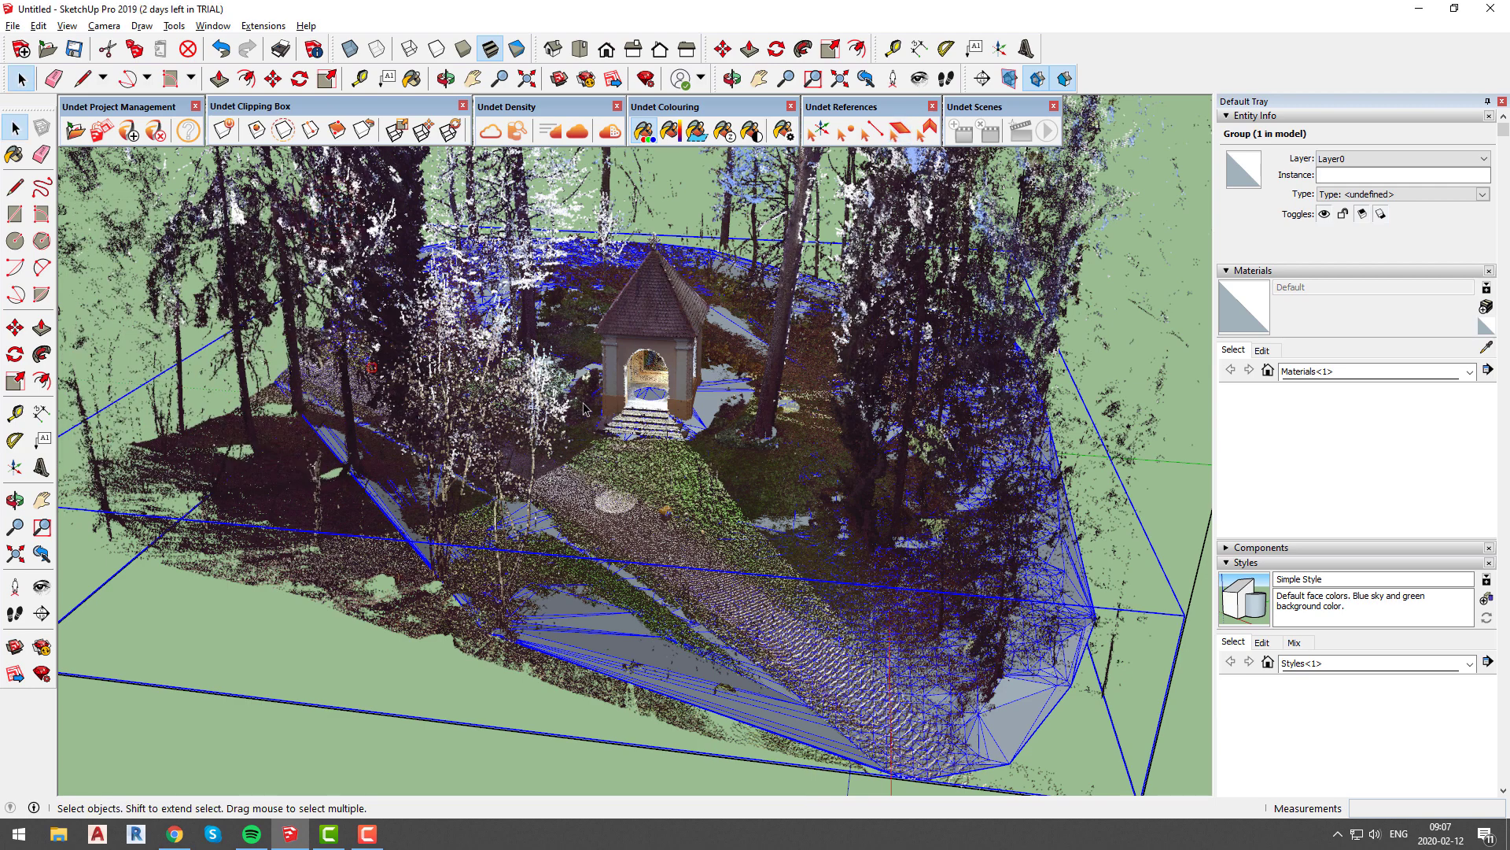